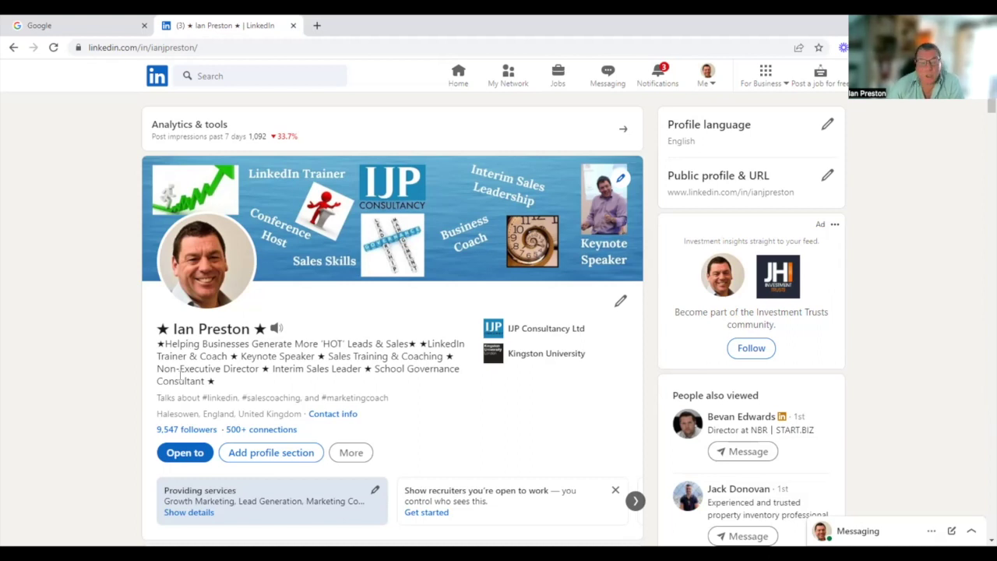
Look through the profile down to the About section and expand its full text to read it.
{"action": "scroll", "coordinate": [225, 404], "scroll_direction": "down", "scroll_amount": 3}
{"action": "scroll", "coordinate": [225, 403], "scroll_direction": "down", "scroll_amount": 5}
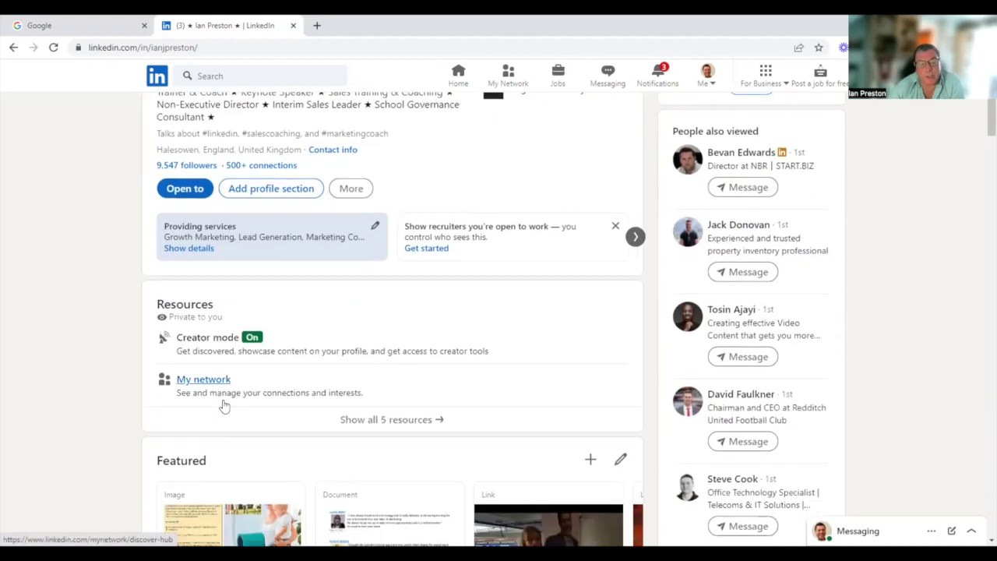
{"action": "scroll", "coordinate": [224, 403], "scroll_direction": "down", "scroll_amount": 5}
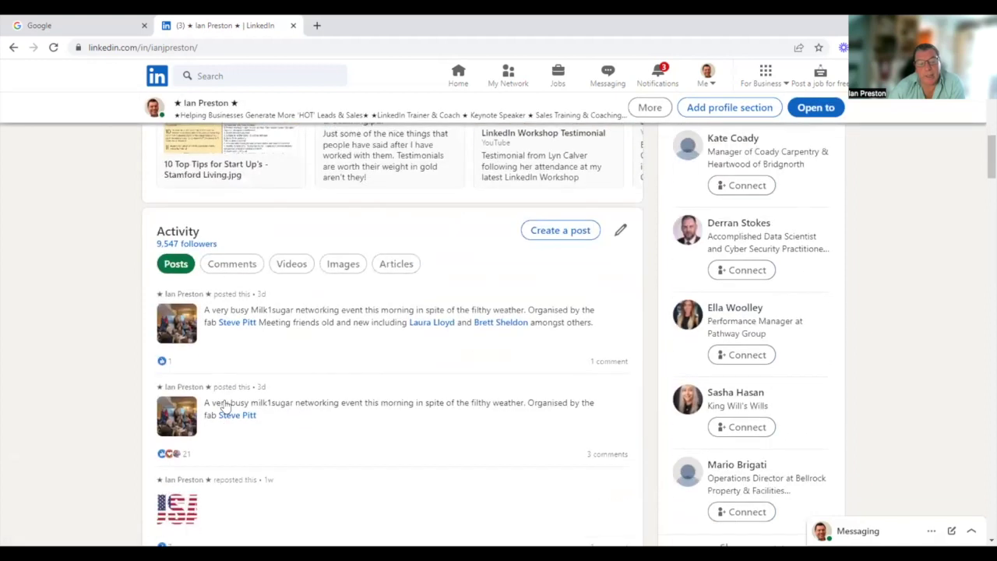
{"action": "scroll", "coordinate": [525, 336], "scroll_direction": "down", "scroll_amount": 1}
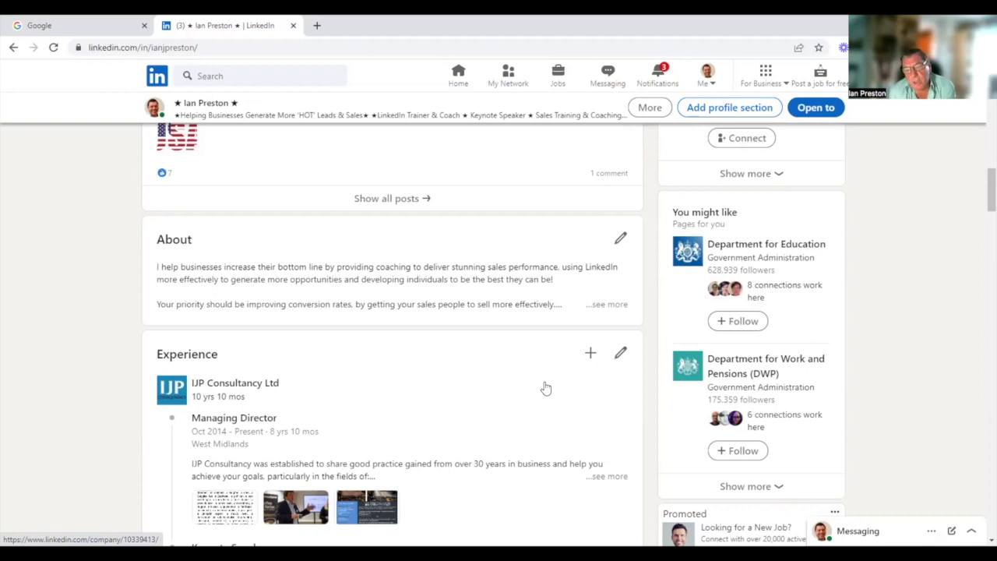
{"action": "left_click", "coordinate": [598, 305]}
{"action": "scroll", "coordinate": [558, 347], "scroll_direction": "down", "scroll_amount": 1}
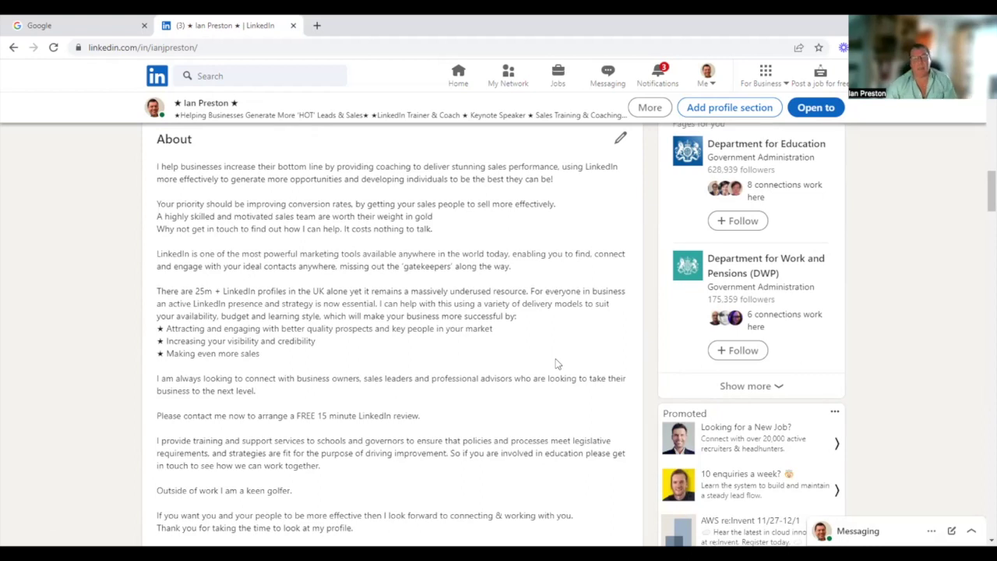
{"action": "scroll", "coordinate": [568, 376], "scroll_direction": "down", "scroll_amount": 1}
{"action": "scroll", "coordinate": [568, 376], "scroll_direction": "up", "scroll_amount": 1}
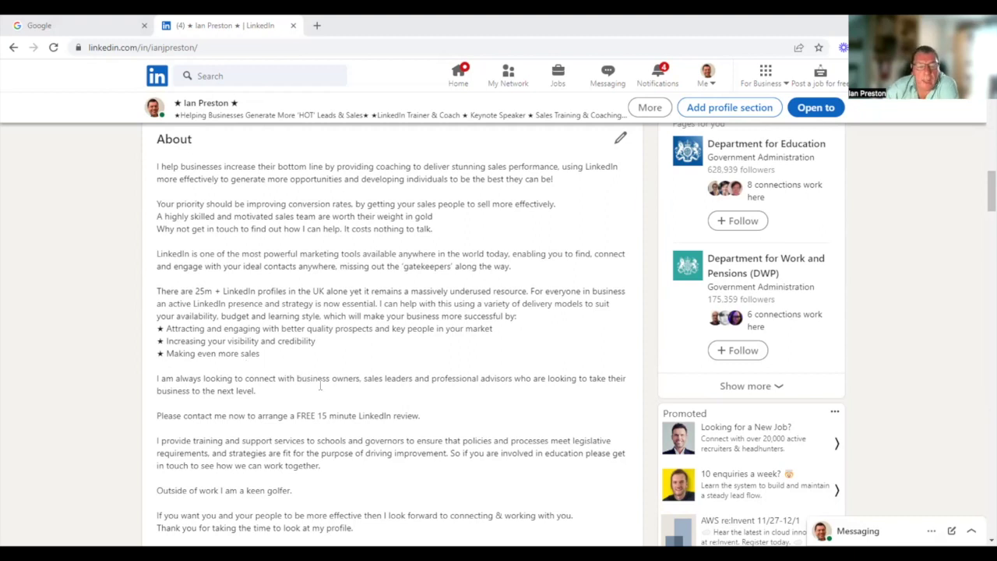
Search LinkedIn for the exact phrase "Marketing Director" and limit the results to people.
{"action": "scroll", "coordinate": [324, 389], "scroll_direction": "up", "scroll_amount": 3}
{"action": "scroll", "coordinate": [326, 402], "scroll_direction": "up", "scroll_amount": 12}
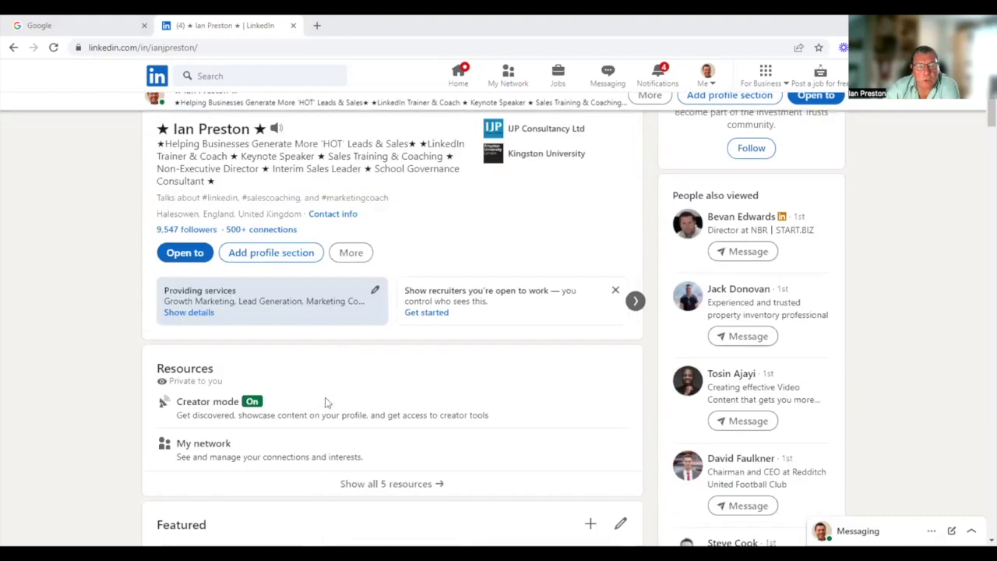
{"action": "scroll", "coordinate": [326, 402], "scroll_direction": "up", "scroll_amount": 1}
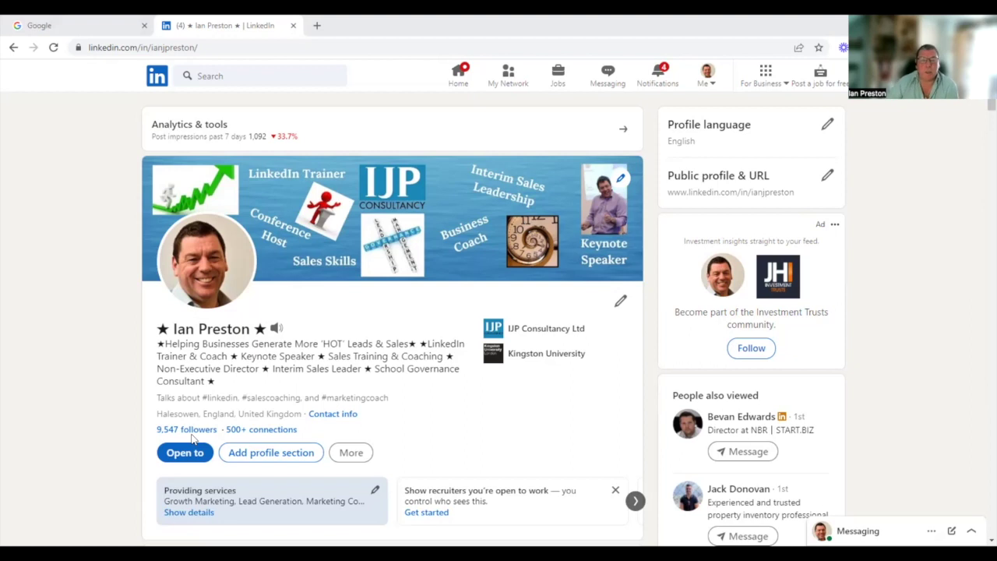
{"action": "left_click", "coordinate": [247, 75]}
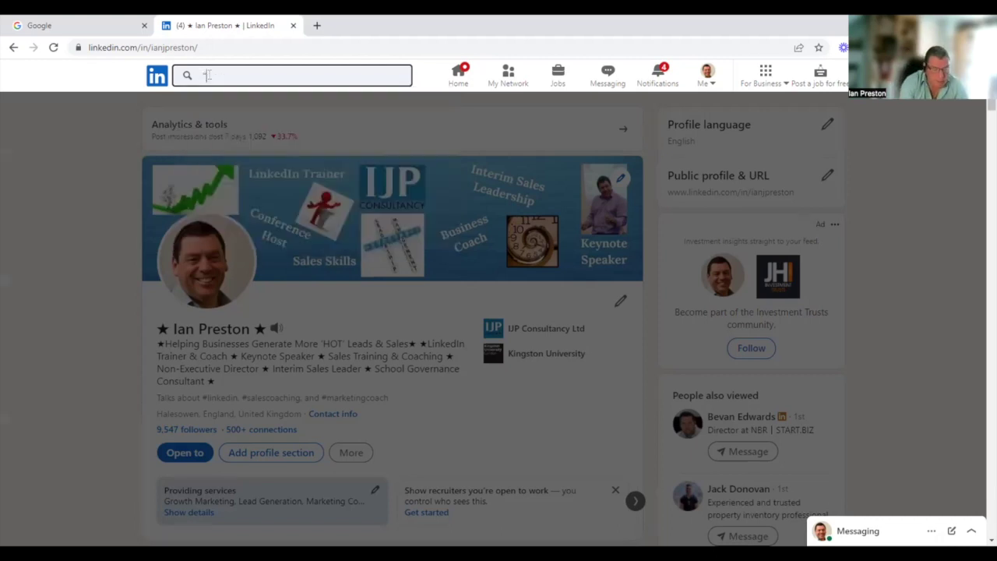
{"action": "type", "text": "\"Mar"}
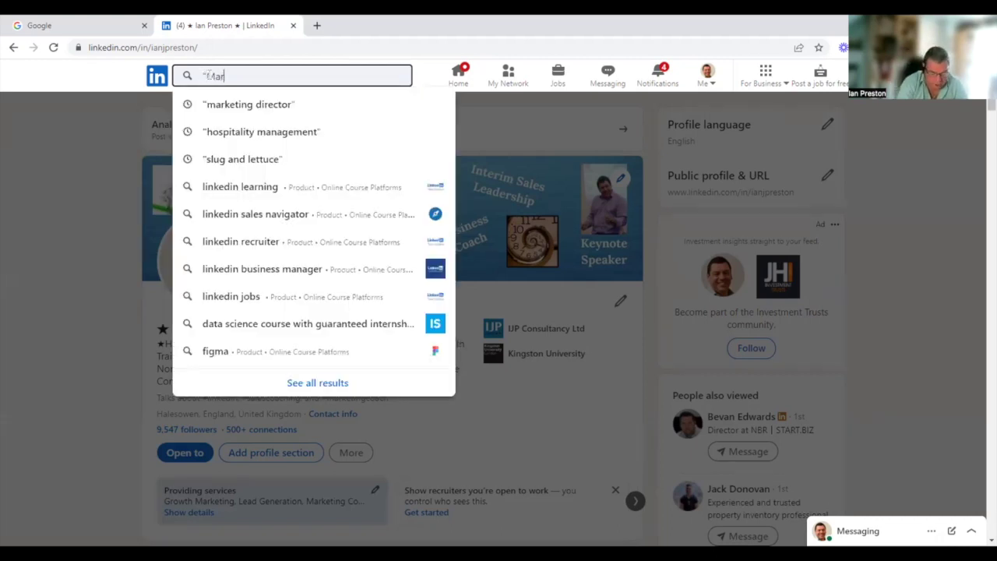
{"action": "type", "text": "ketin"}
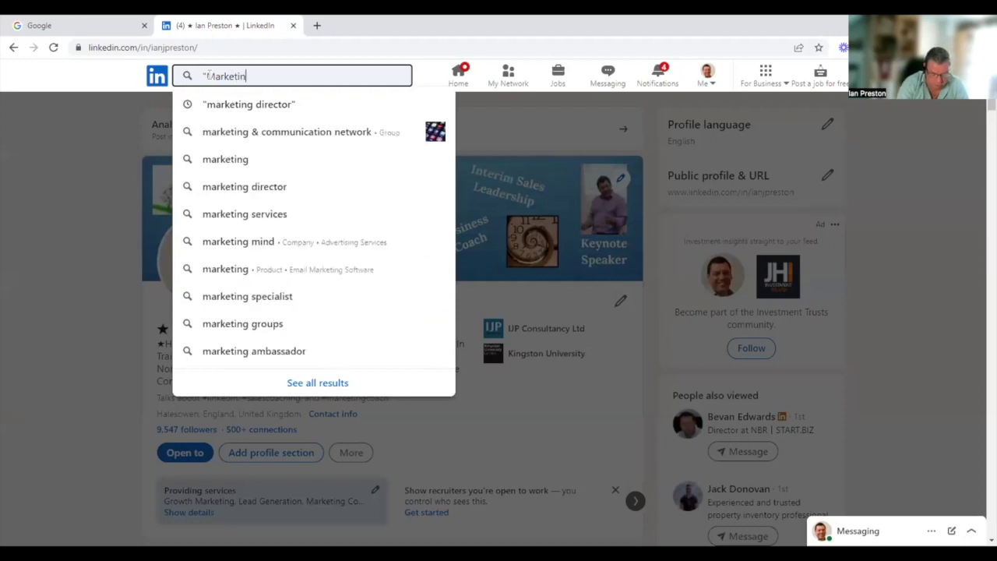
{"action": "type", "text": "g Directo"}
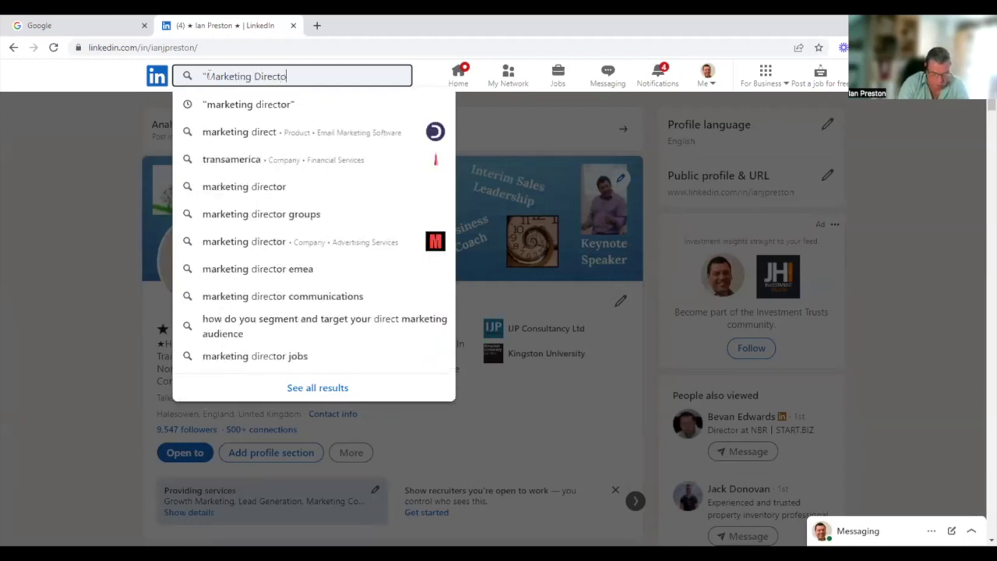
{"action": "type", "text": "r\""}
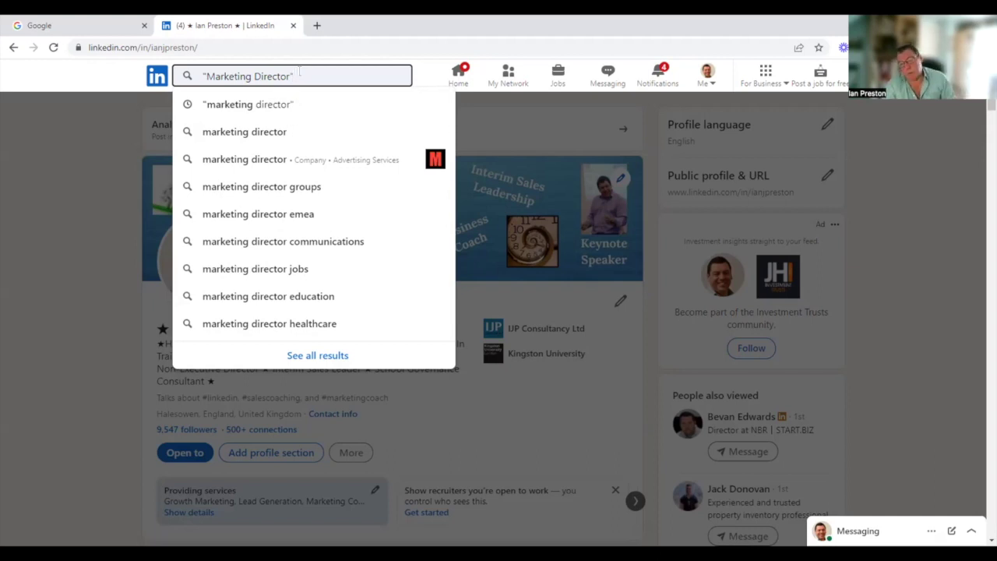
{"action": "key", "text": "Return"}
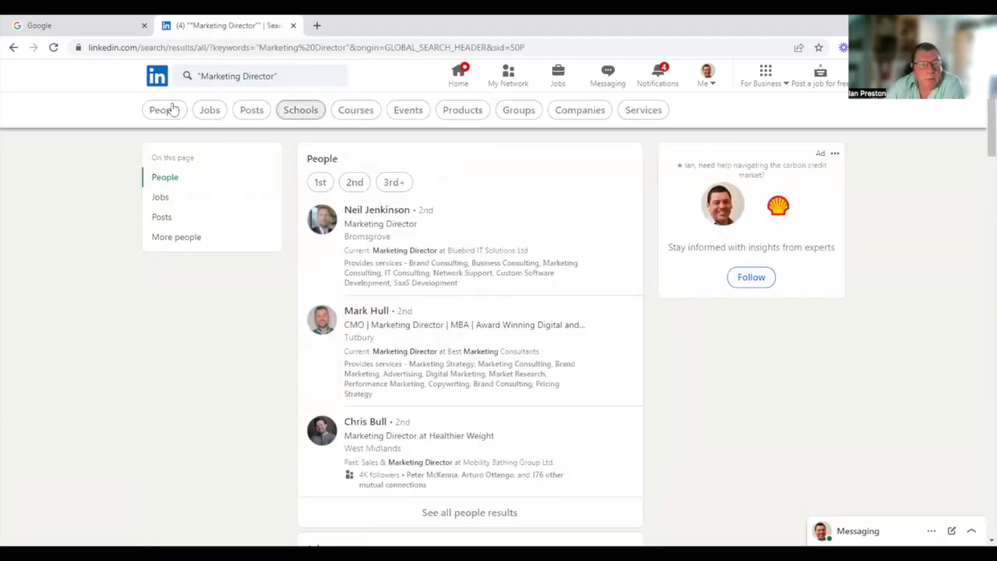
{"action": "left_click", "coordinate": [172, 108]}
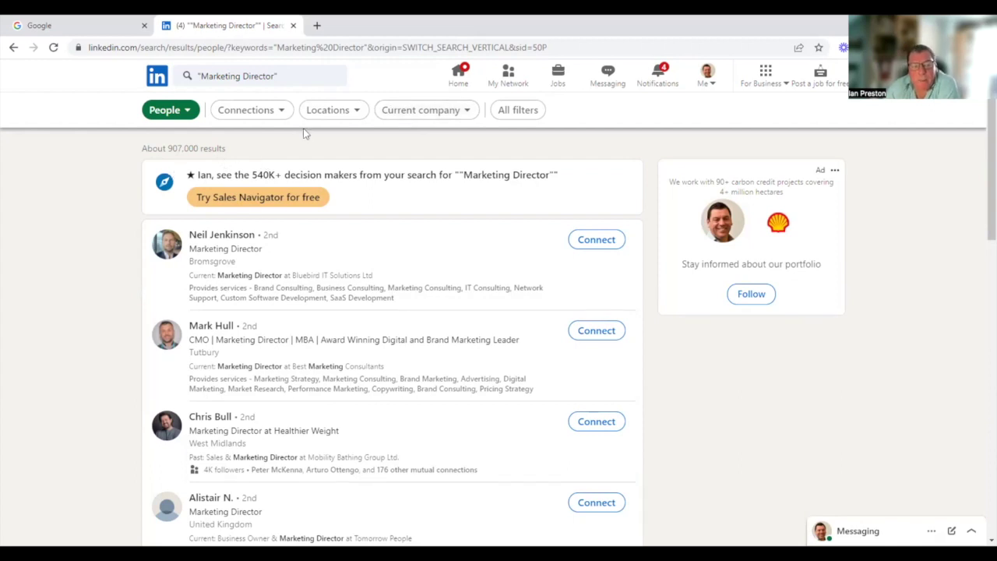
Filter the people results by the location United Kingdom.
{"action": "left_click", "coordinate": [354, 112]}
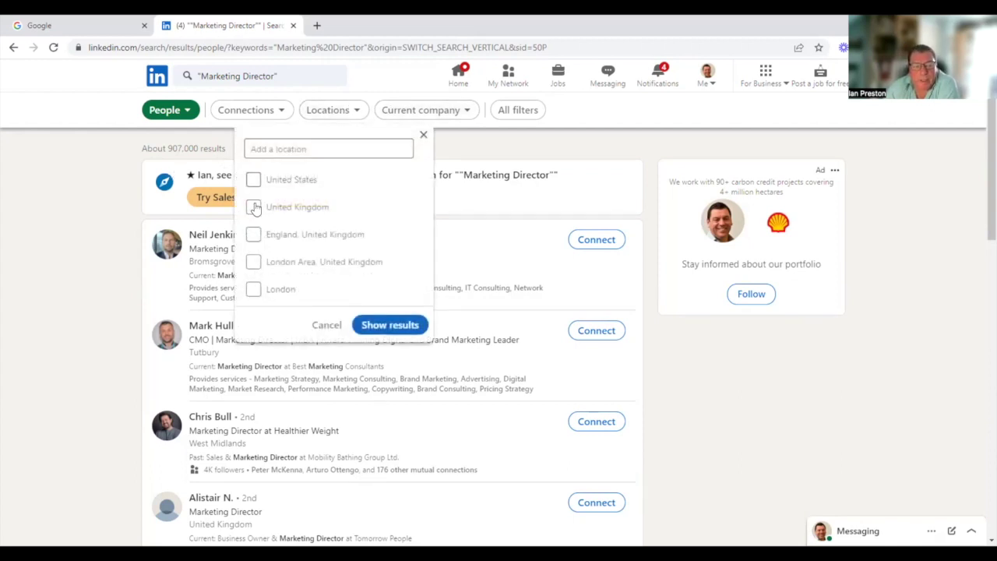
{"action": "left_click", "coordinate": [253, 209]}
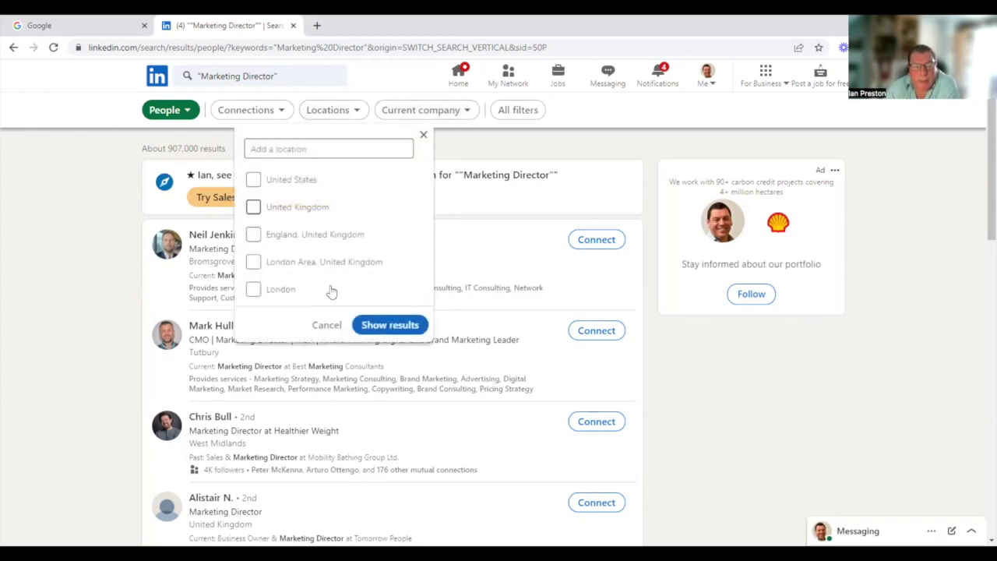
{"action": "left_click", "coordinate": [382, 325]}
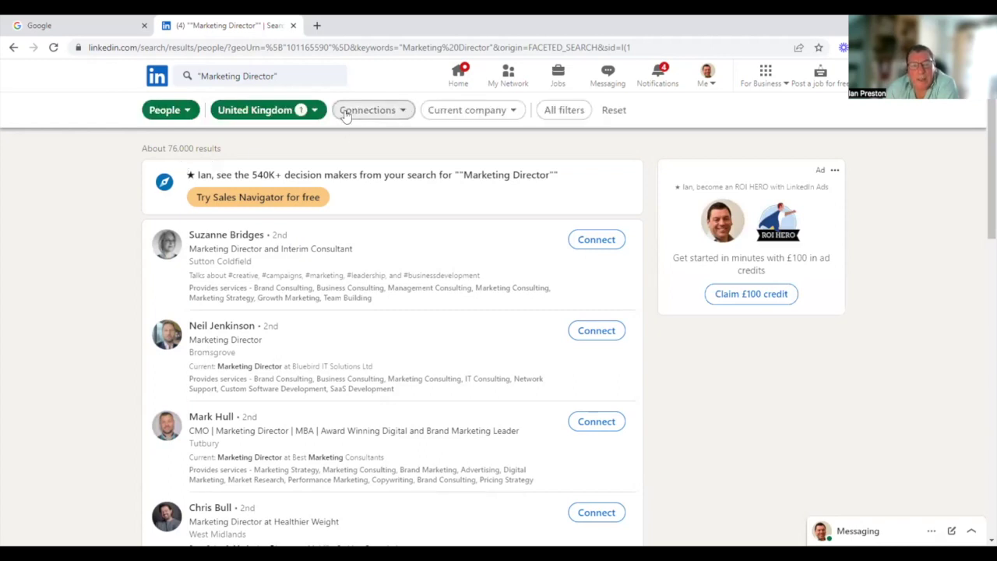
Change the location filter to Birmingham, England, United Kingdom only, removing United Kingdom, and show the results.
{"action": "left_click", "coordinate": [315, 111]}
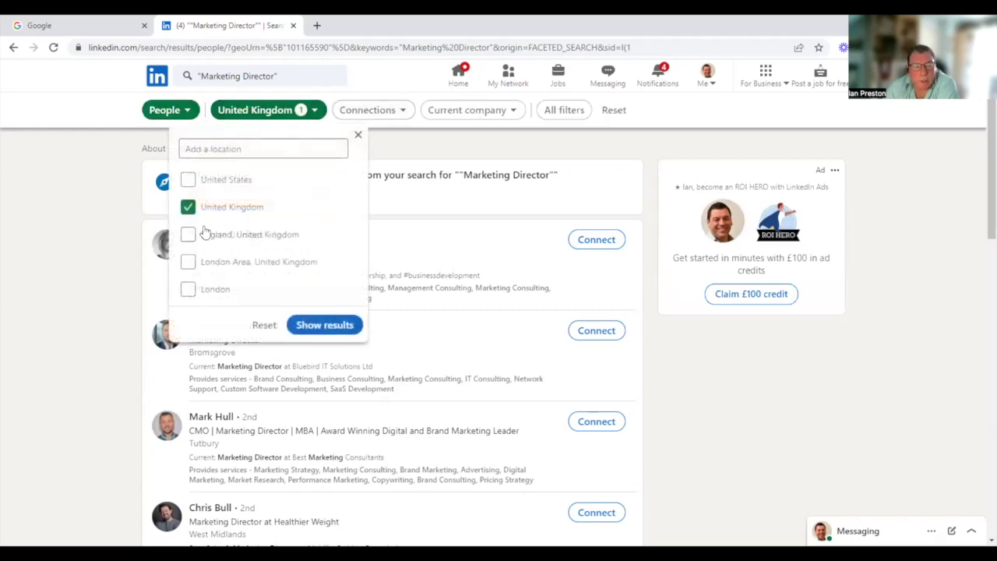
{"action": "left_click", "coordinate": [220, 151]}
{"action": "type", "text": "Birmingham"}
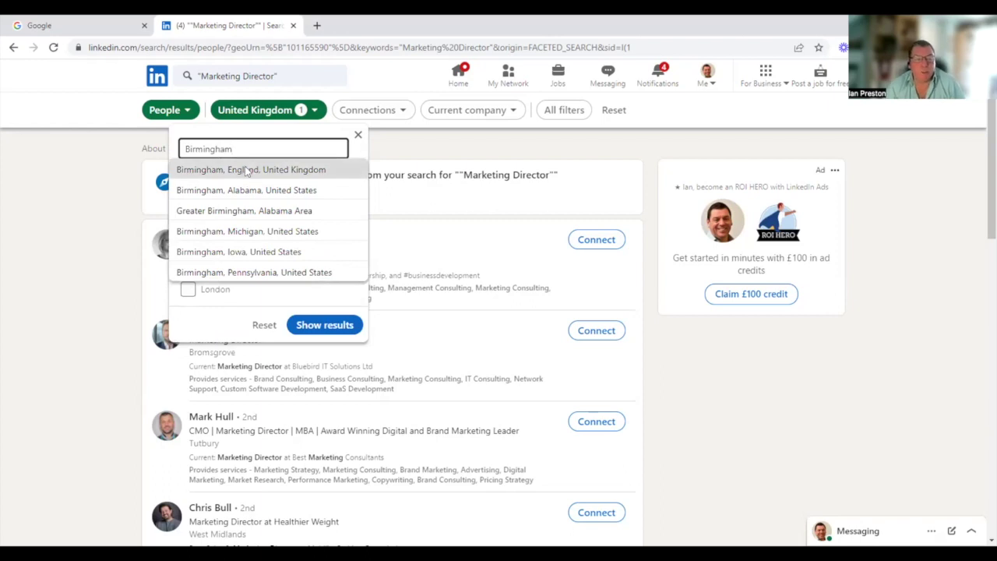
{"action": "left_click", "coordinate": [246, 170]}
{"action": "left_click", "coordinate": [189, 235]}
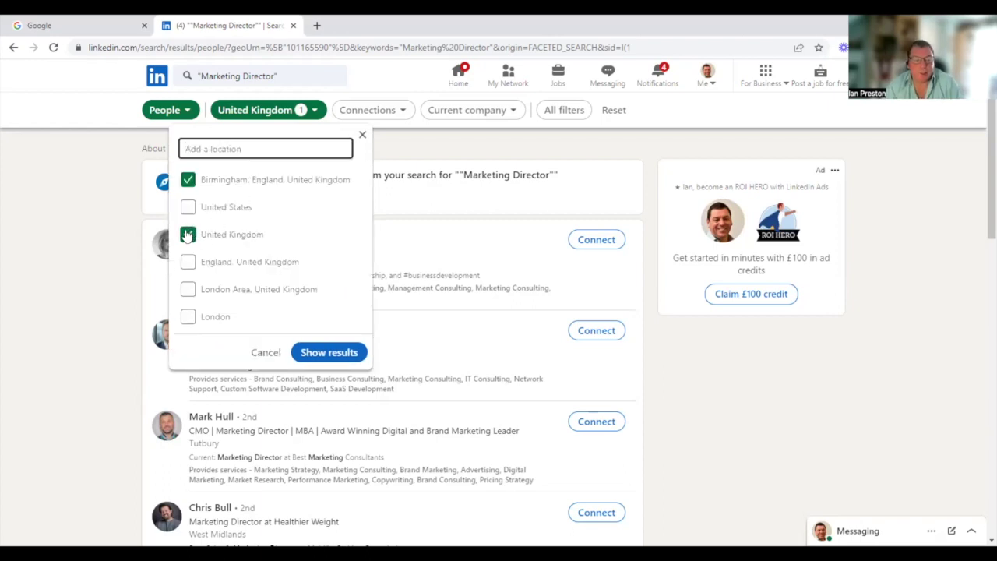
{"action": "left_click", "coordinate": [328, 357]}
{"action": "left_click", "coordinate": [330, 358]}
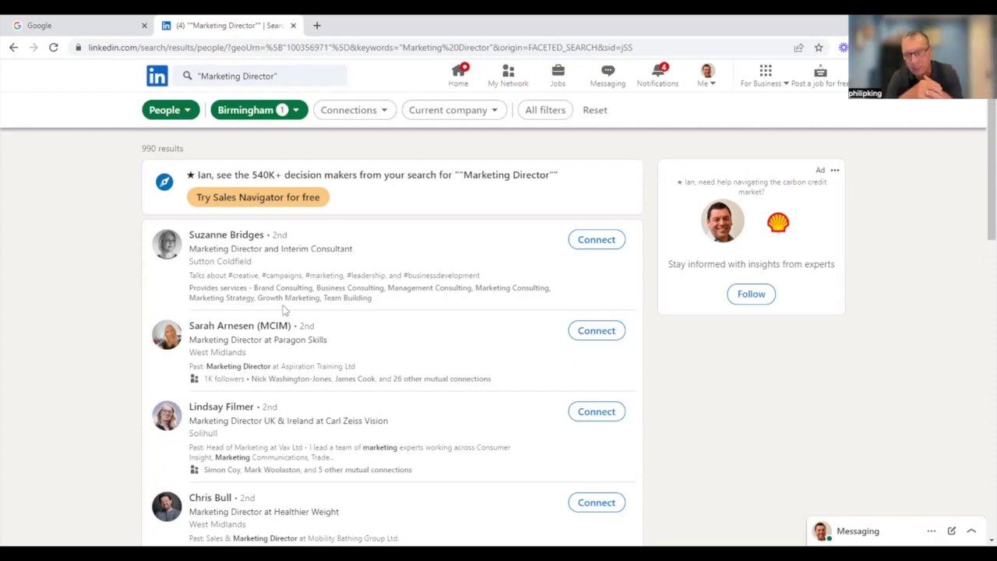
Narrow the Birmingham marketing director results to 1st-degree connections and look through the people listed.
{"action": "scroll", "coordinate": [284, 310], "scroll_direction": "down", "scroll_amount": 3}
{"action": "scroll", "coordinate": [285, 310], "scroll_direction": "down", "scroll_amount": 9}
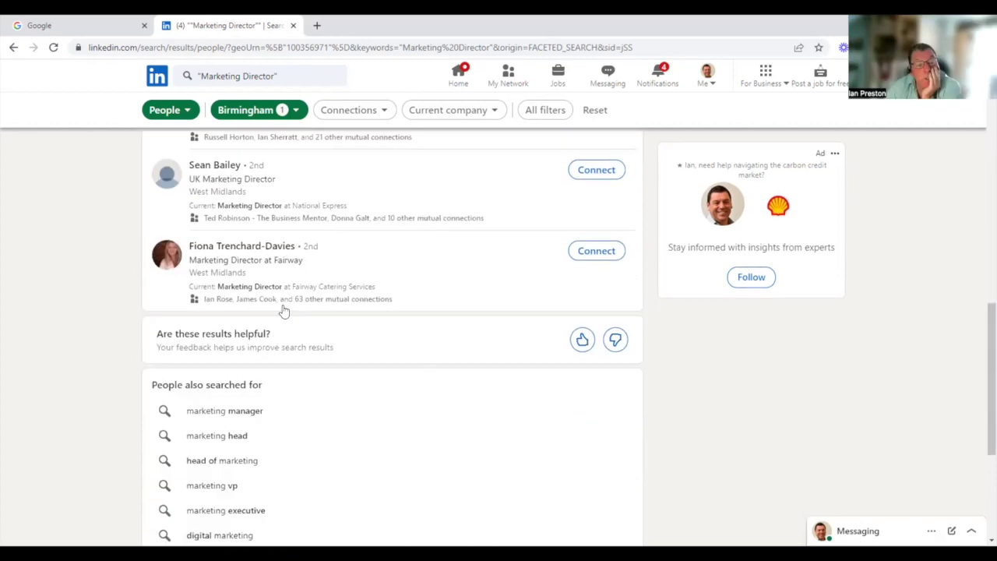
{"action": "scroll", "coordinate": [285, 310], "scroll_direction": "up", "scroll_amount": 10}
{"action": "scroll", "coordinate": [284, 310], "scroll_direction": "up", "scroll_amount": 3}
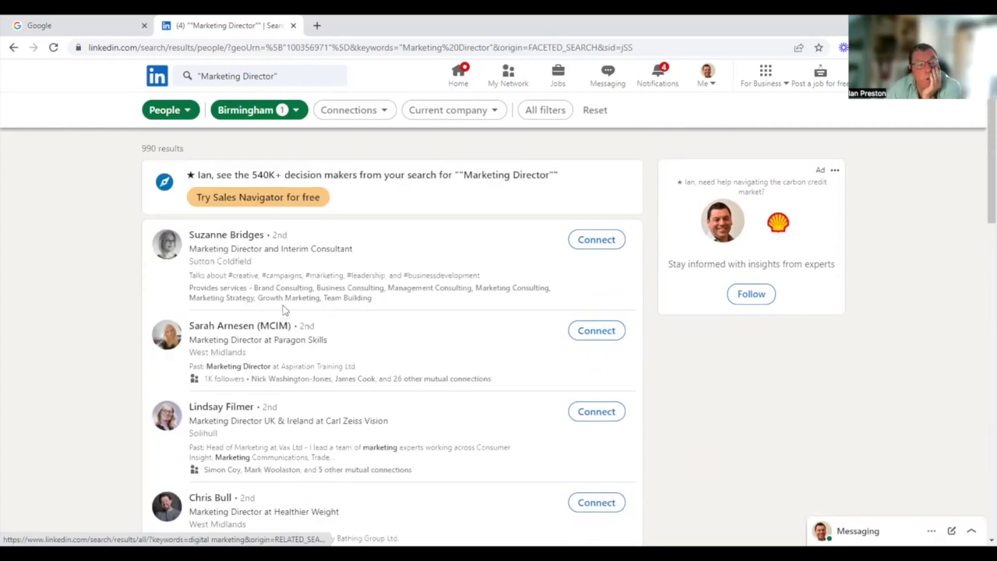
{"action": "left_click", "coordinate": [385, 111]}
{"action": "left_click", "coordinate": [274, 145]}
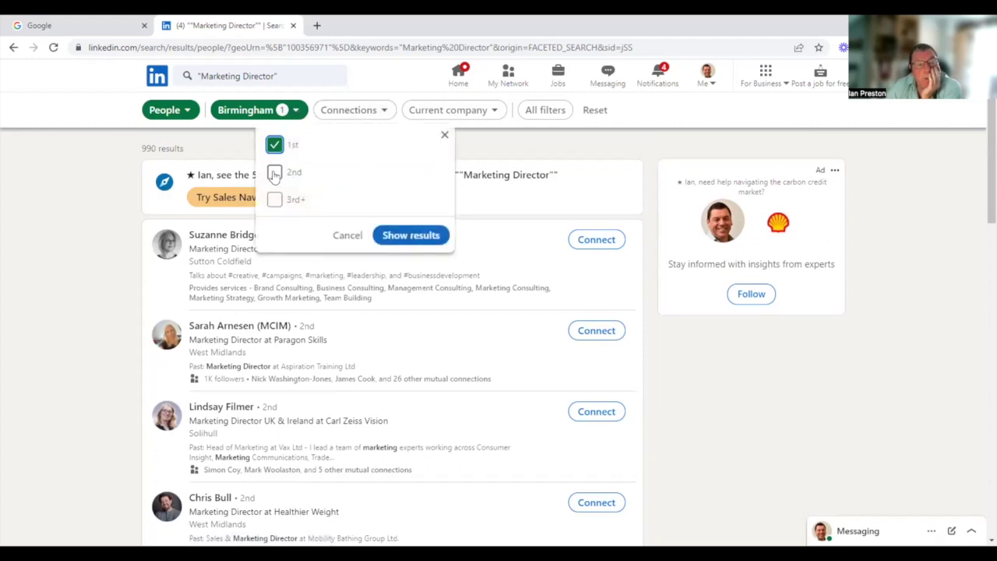
{"action": "left_click", "coordinate": [406, 236]}
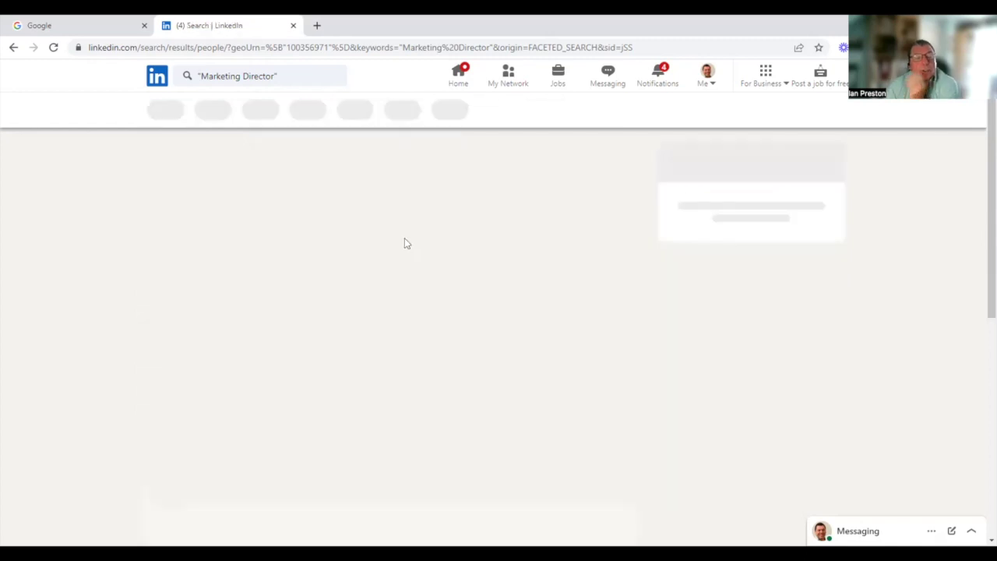
{"action": "scroll", "coordinate": [312, 310], "scroll_direction": "down", "scroll_amount": 3}
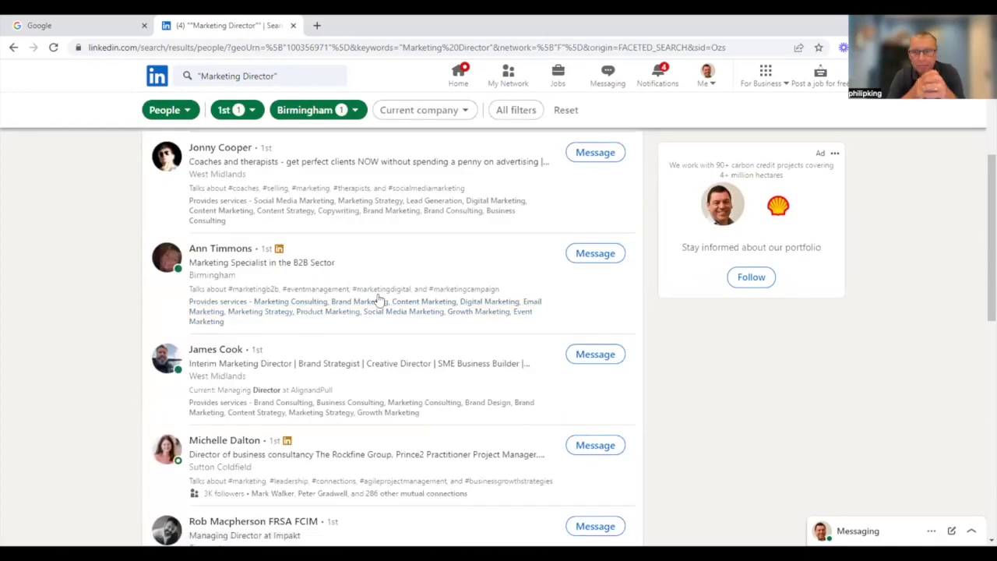
{"action": "scroll", "coordinate": [375, 343], "scroll_direction": "up", "scroll_amount": 3}
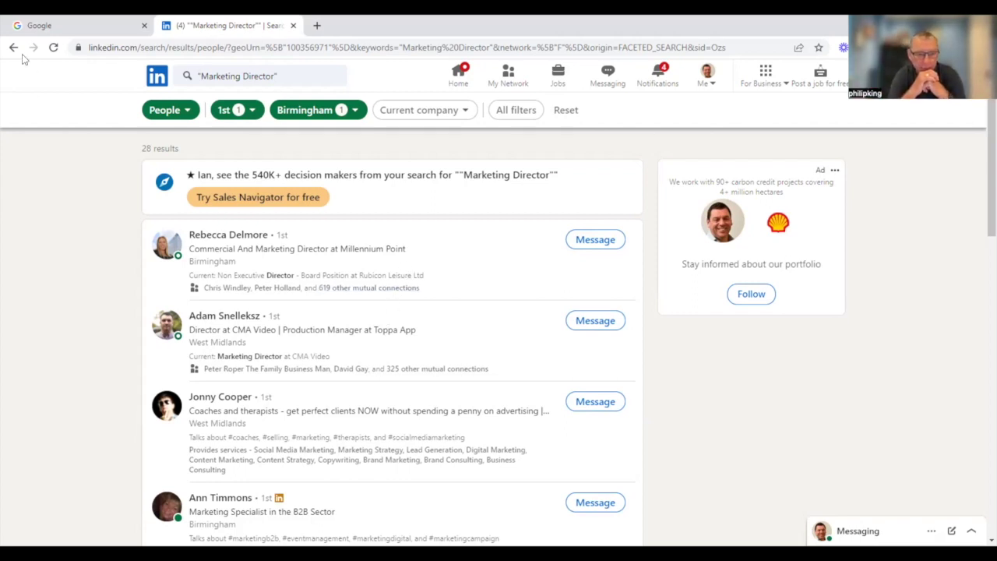
Switch the connections filter to 3rd+ only and show the results.
{"action": "left_click", "coordinate": [232, 109]}
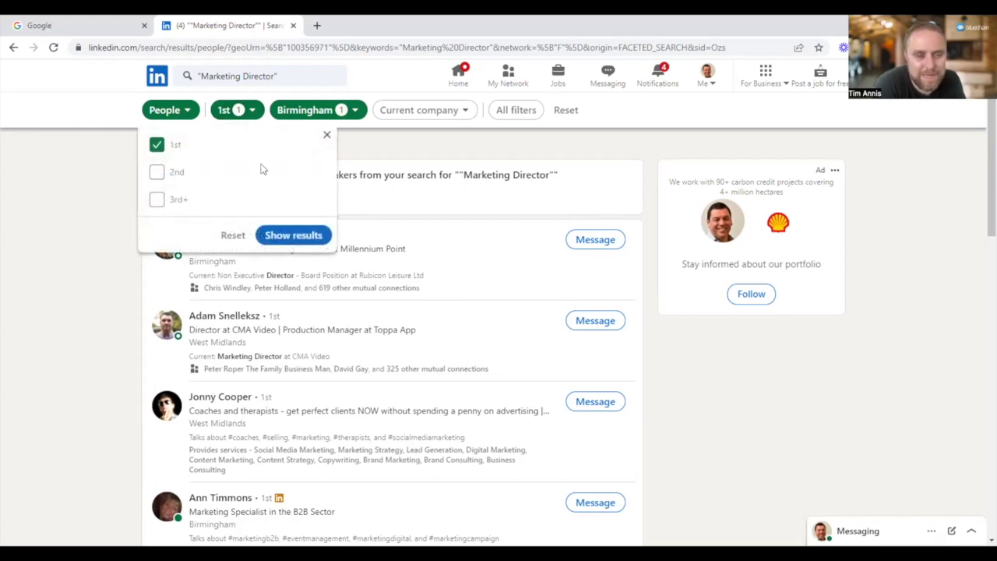
{"action": "left_click", "coordinate": [157, 173]}
{"action": "left_click", "coordinate": [157, 199]}
{"action": "left_click", "coordinate": [156, 172]}
{"action": "left_click", "coordinate": [156, 145]}
{"action": "left_click", "coordinate": [279, 235]}
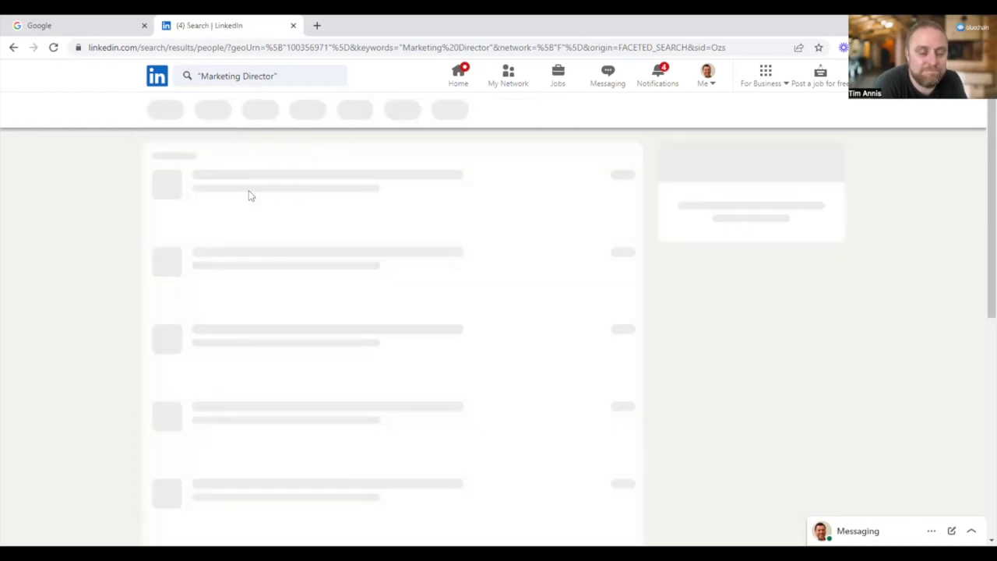
Return to the account's own profile and examine its Featured items and the roles and media under Experience.
{"action": "left_click", "coordinate": [705, 73]}
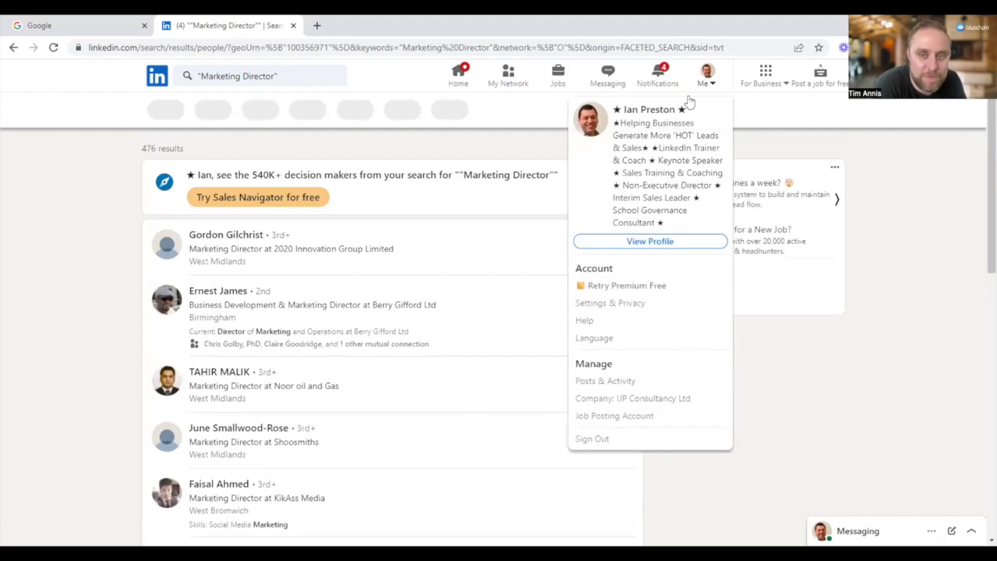
{"action": "left_click", "coordinate": [616, 241]}
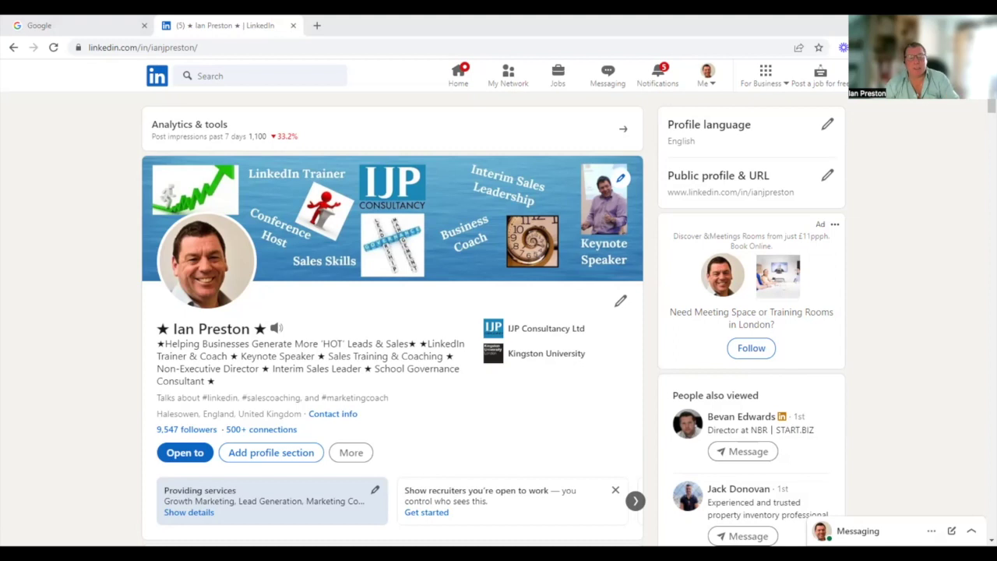
{"action": "scroll", "coordinate": [412, 351], "scroll_direction": "down", "scroll_amount": 5}
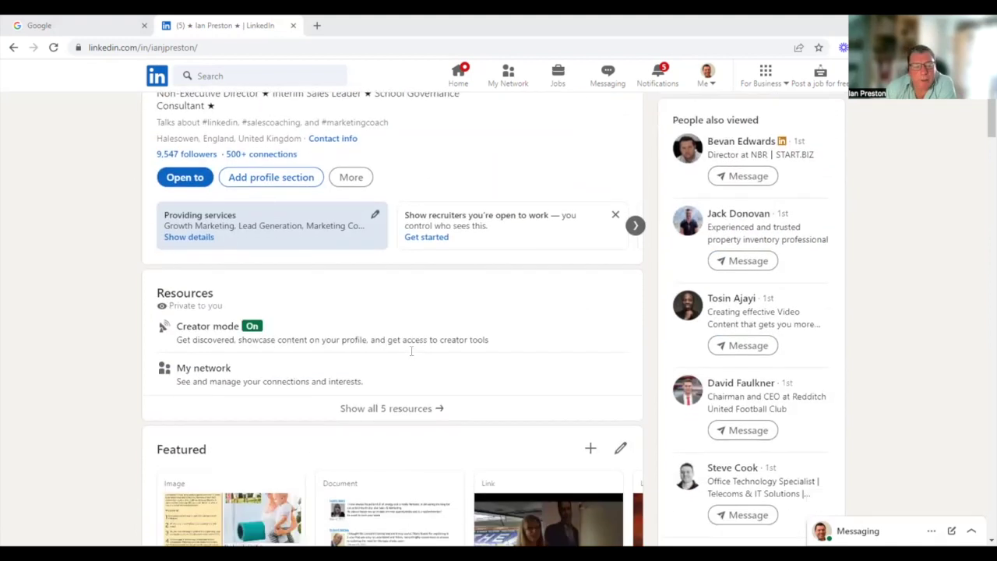
{"action": "scroll", "coordinate": [412, 352], "scroll_direction": "down", "scroll_amount": 4}
{"action": "scroll", "coordinate": [467, 328], "scroll_direction": "up", "scroll_amount": 2}
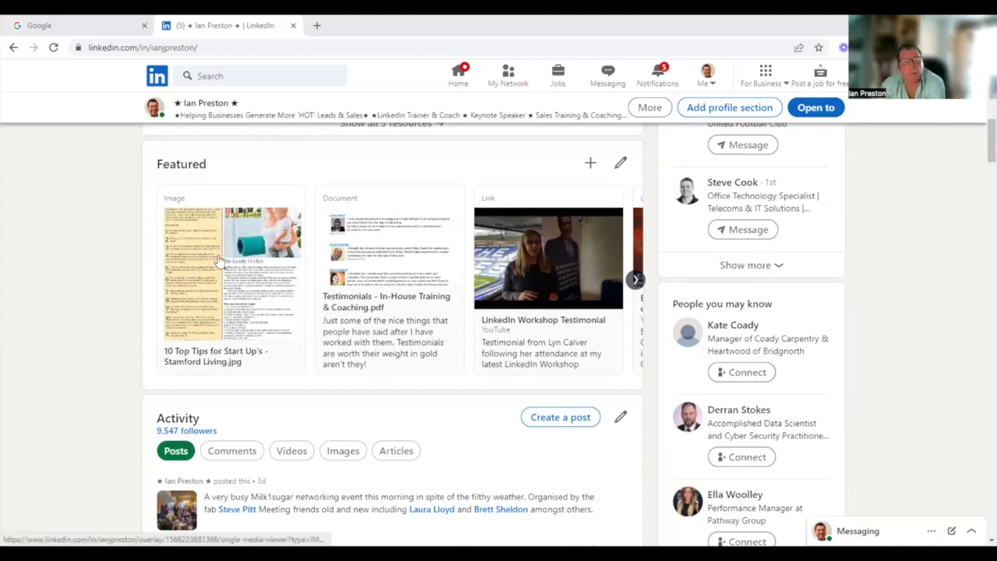
{"action": "scroll", "coordinate": [222, 263], "scroll_direction": "down", "scroll_amount": 10}
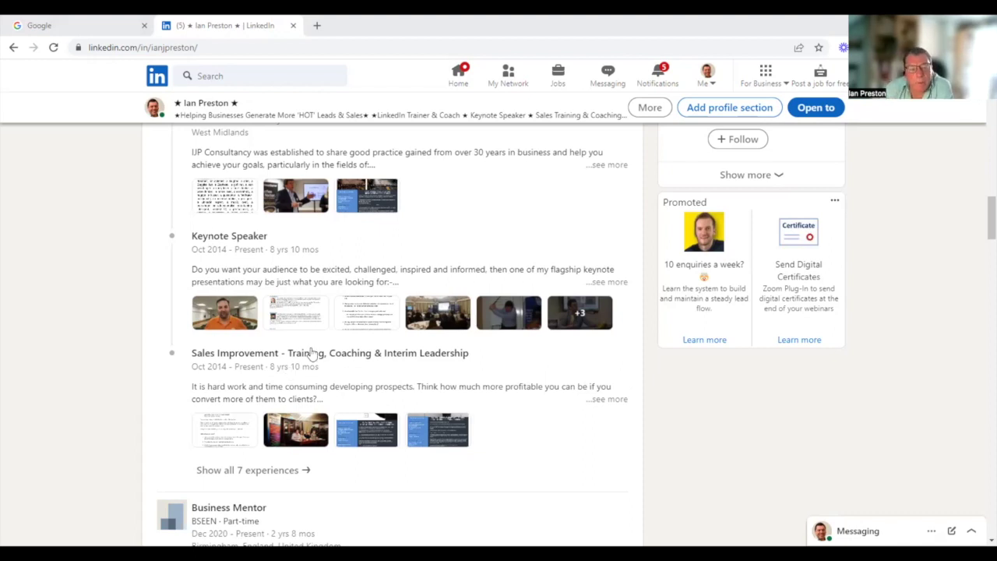
{"action": "scroll", "coordinate": [312, 355], "scroll_direction": "up", "scroll_amount": 2}
{"action": "scroll", "coordinate": [363, 348], "scroll_direction": "down", "scroll_amount": 1}
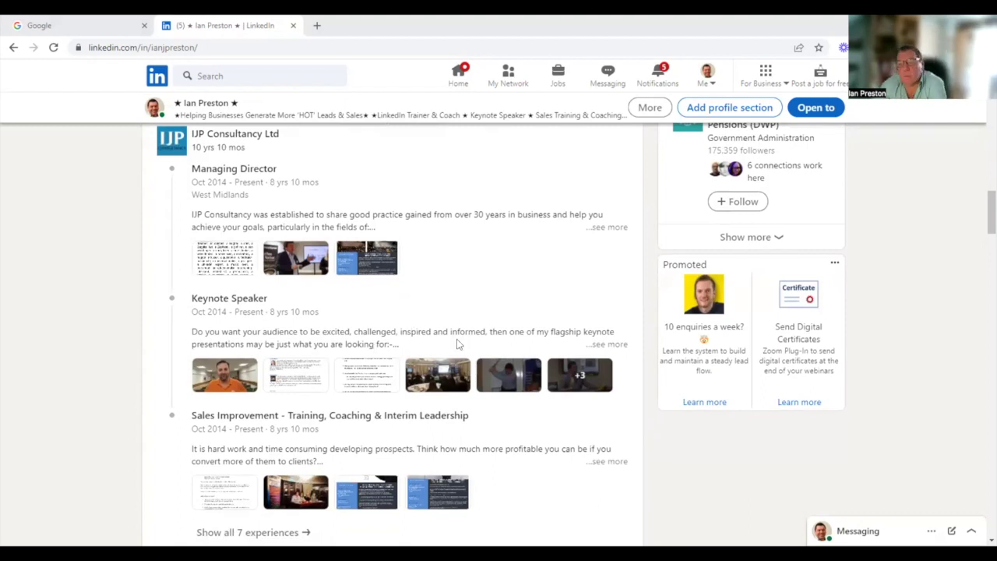
Examine the remaining roles under Experience down to Education and return to the profile's header.
{"action": "scroll", "coordinate": [523, 350], "scroll_direction": "down", "scroll_amount": 5}
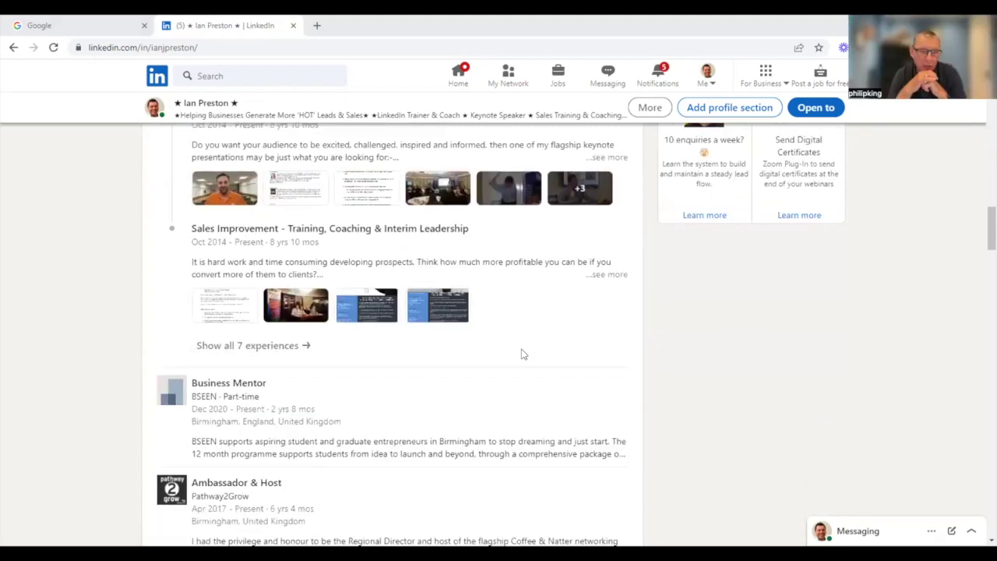
{"action": "scroll", "coordinate": [523, 352], "scroll_direction": "down", "scroll_amount": 2}
{"action": "scroll", "coordinate": [520, 351], "scroll_direction": "down", "scroll_amount": 1}
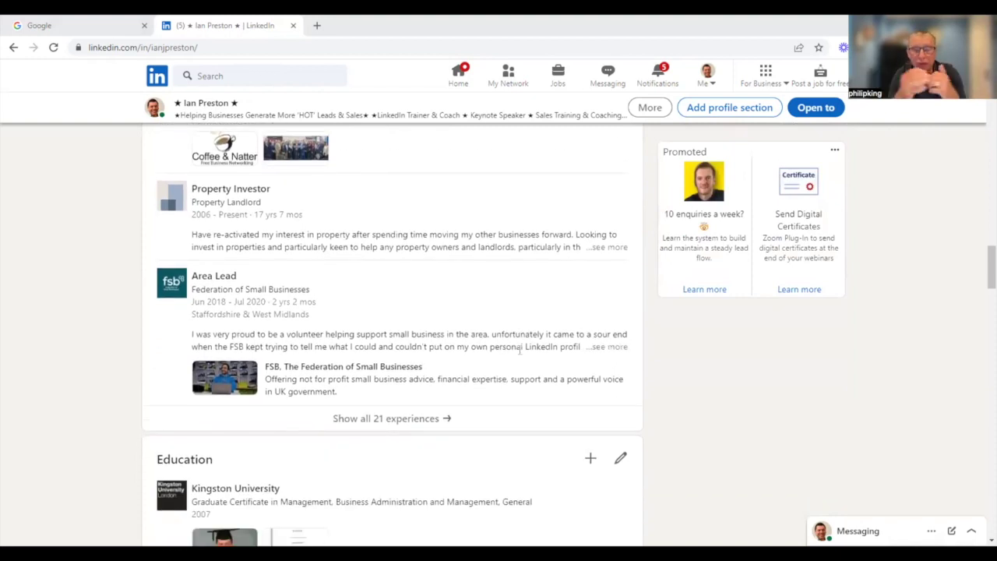
{"action": "scroll", "coordinate": [519, 349], "scroll_direction": "up", "scroll_amount": 2}
{"action": "scroll", "coordinate": [520, 349], "scroll_direction": "up", "scroll_amount": 20}
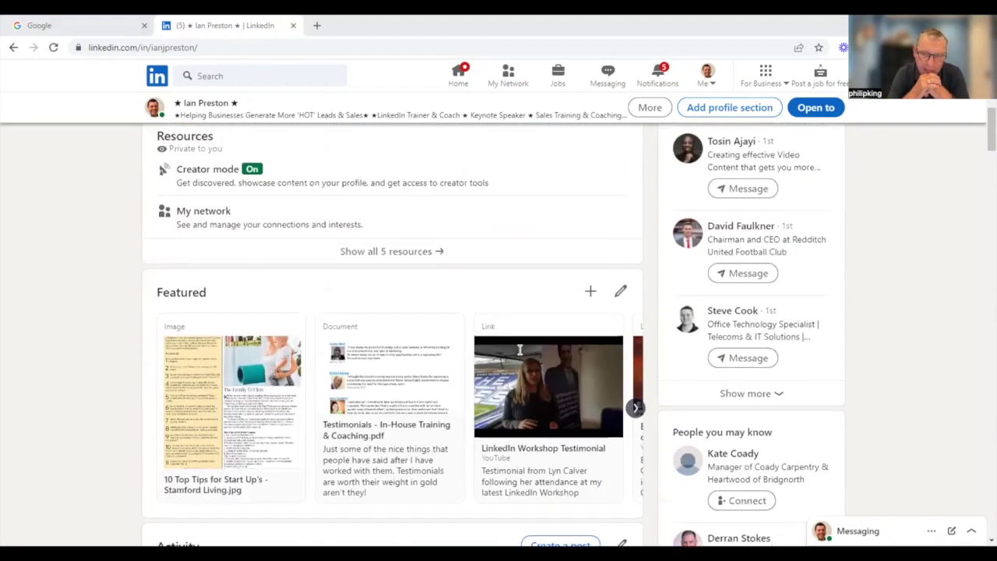
{"action": "scroll", "coordinate": [520, 350], "scroll_direction": "up", "scroll_amount": 1}
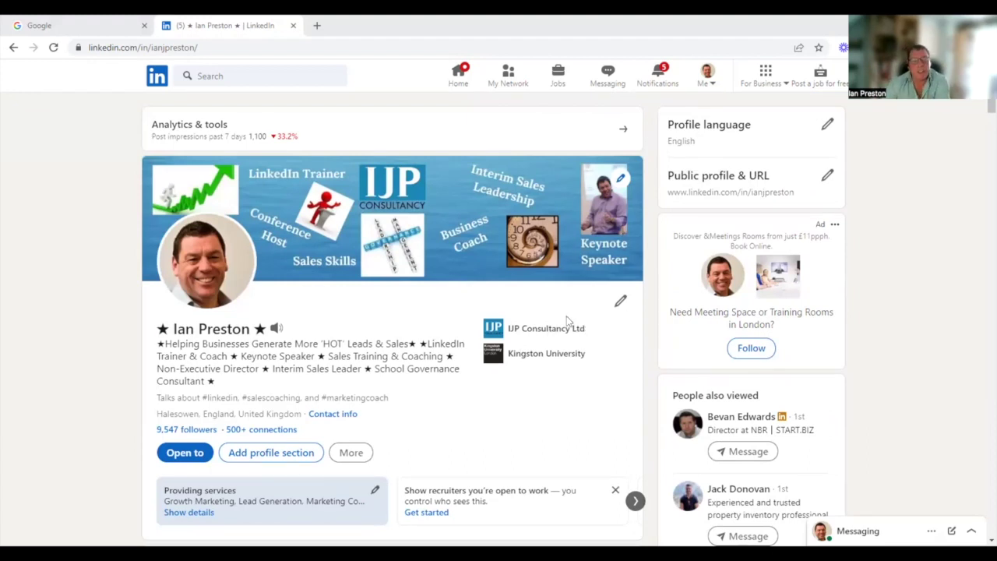
Open a new post from the profile's Activity section to view its attachment options, and close it without posting.
{"action": "scroll", "coordinate": [535, 335], "scroll_direction": "down", "scroll_amount": 3}
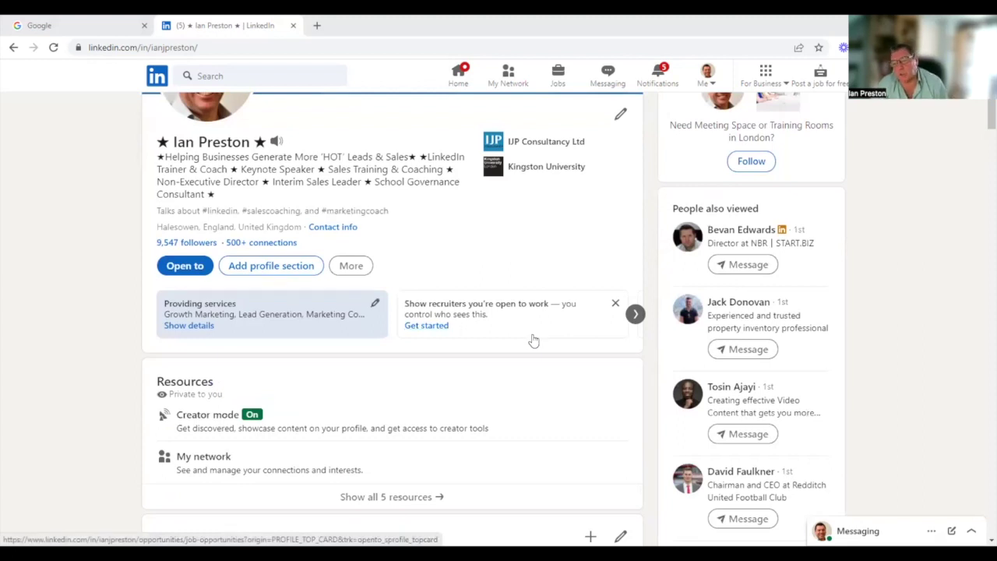
{"action": "scroll", "coordinate": [481, 341], "scroll_direction": "down", "scroll_amount": 3}
{"action": "scroll", "coordinate": [511, 312], "scroll_direction": "down", "scroll_amount": 6}
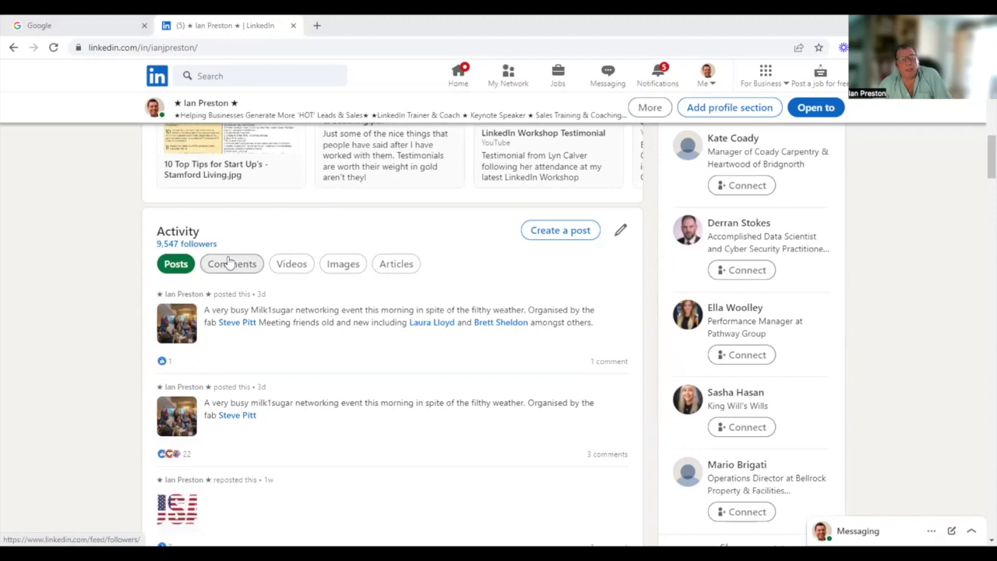
{"action": "left_click", "coordinate": [561, 232]}
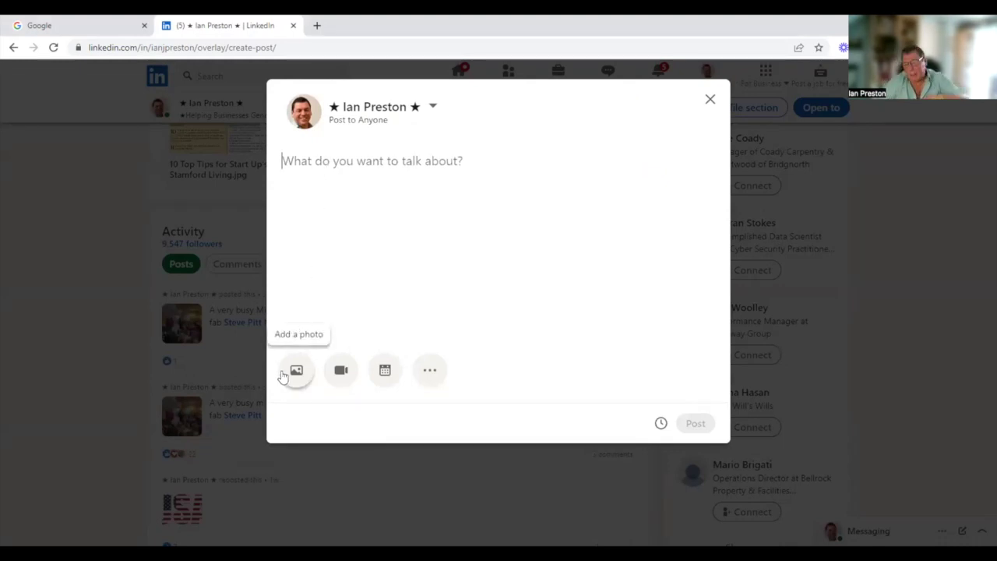
{"action": "left_click", "coordinate": [711, 101]}
Open the latest Milk1sugar networking event post from Activity and examine its photo, reactions and comments.
{"action": "scroll", "coordinate": [374, 319], "scroll_direction": "down", "scroll_amount": 5}
{"action": "scroll", "coordinate": [372, 319], "scroll_direction": "down", "scroll_amount": 6}
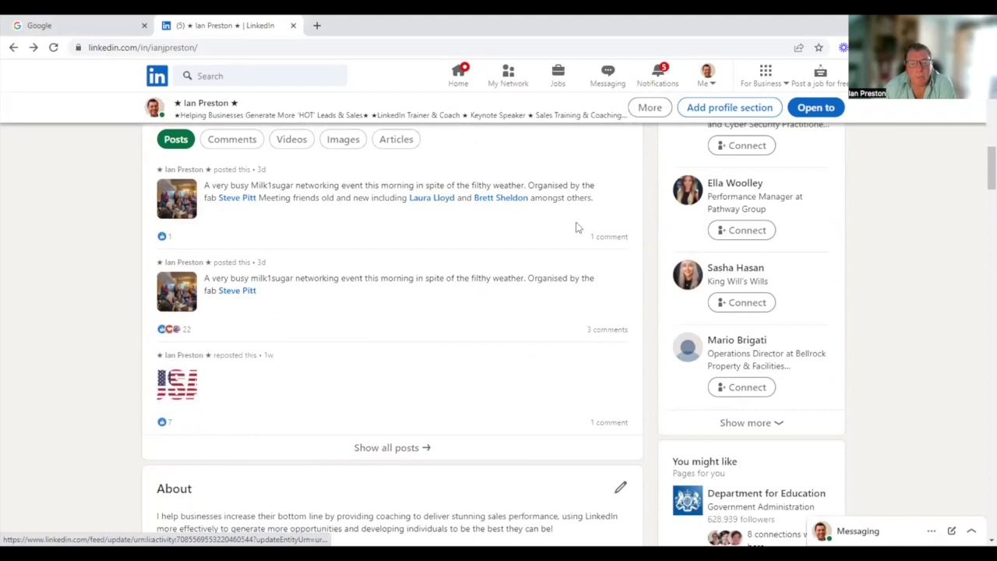
{"action": "scroll", "coordinate": [519, 318], "scroll_direction": "up", "scroll_amount": 2}
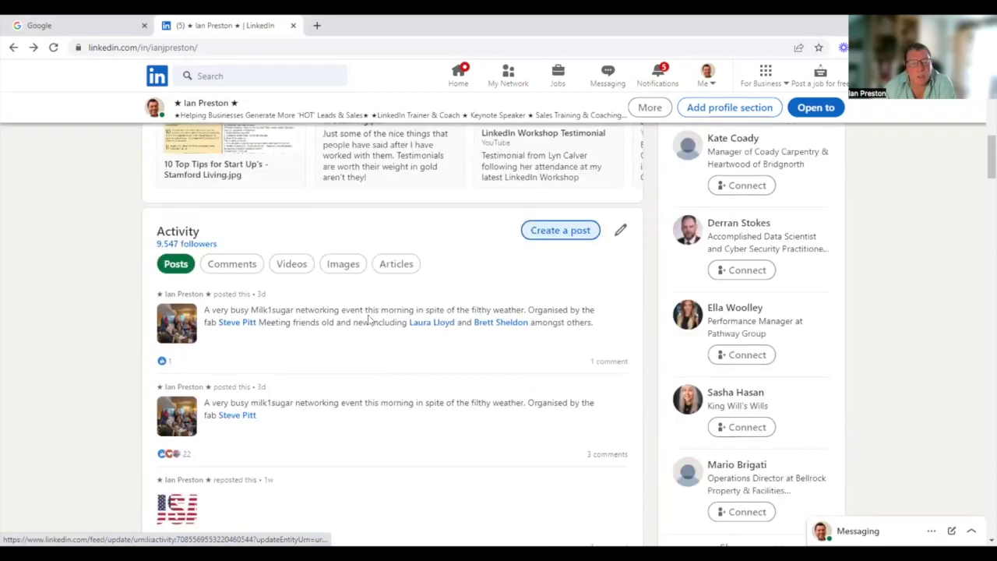
{"action": "left_click", "coordinate": [382, 322]}
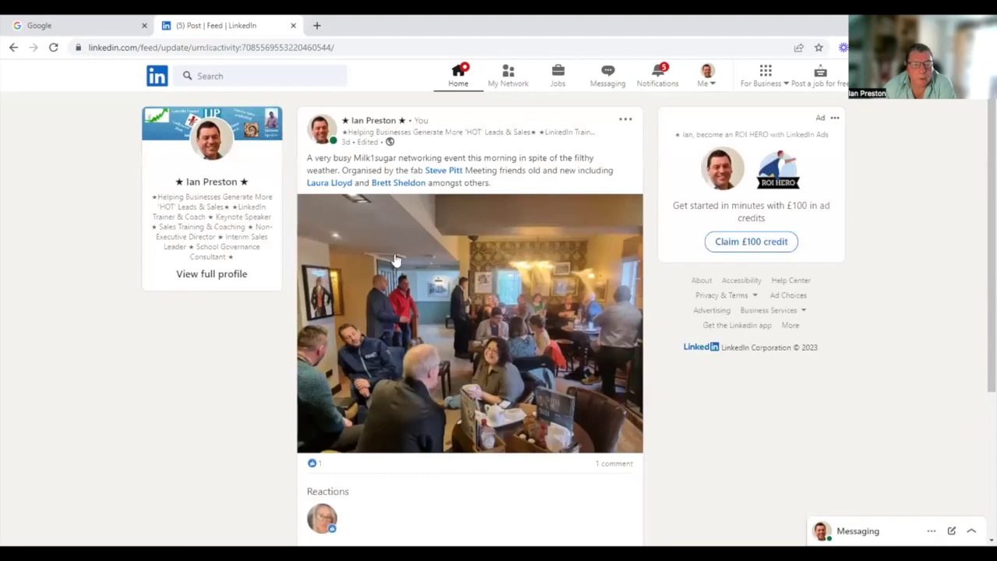
{"action": "scroll", "coordinate": [405, 284], "scroll_direction": "down", "scroll_amount": 3}
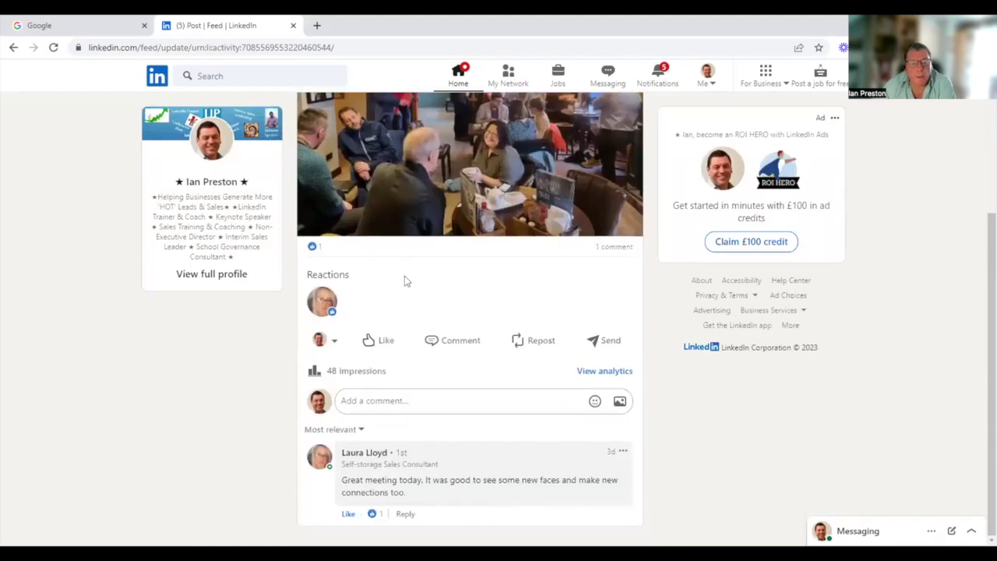
{"action": "scroll", "coordinate": [428, 377], "scroll_direction": "up", "scroll_amount": 2}
{"action": "scroll", "coordinate": [383, 302], "scroll_direction": "down", "scroll_amount": 2}
{"action": "scroll", "coordinate": [394, 265], "scroll_direction": "up", "scroll_amount": 3}
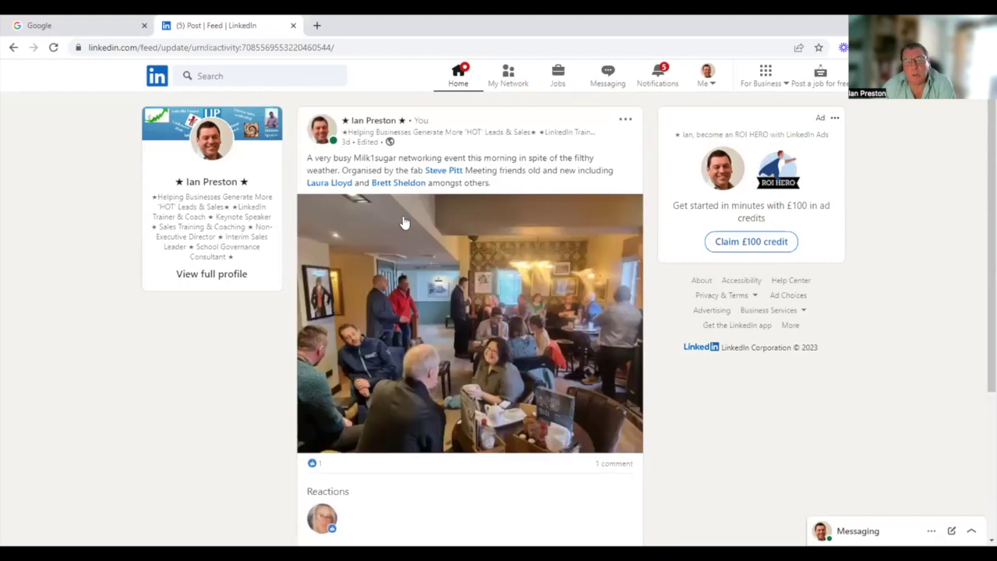
Return from the networking event post to the account's own profile.
{"action": "left_click", "coordinate": [12, 48]}
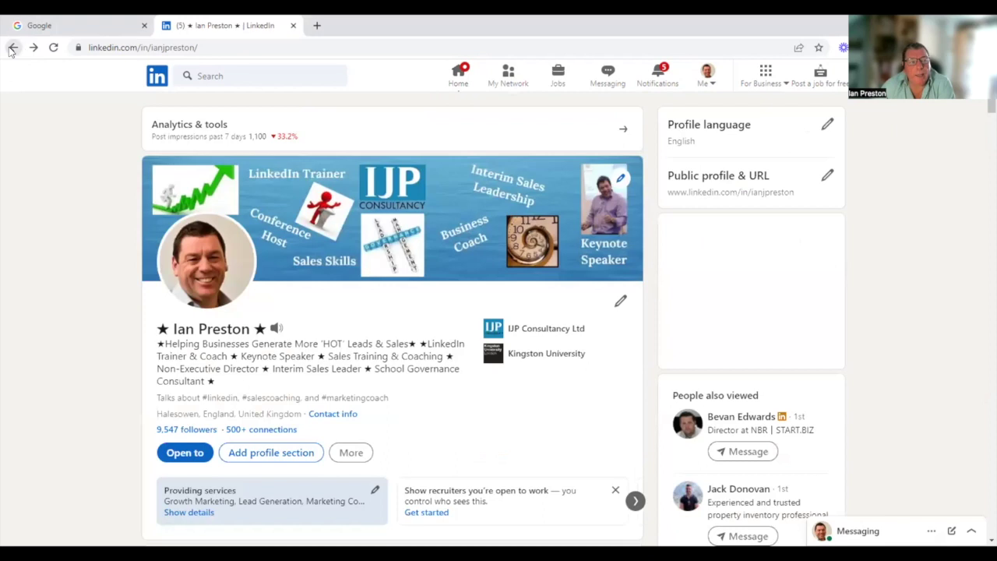
{"action": "left_click", "coordinate": [11, 48]}
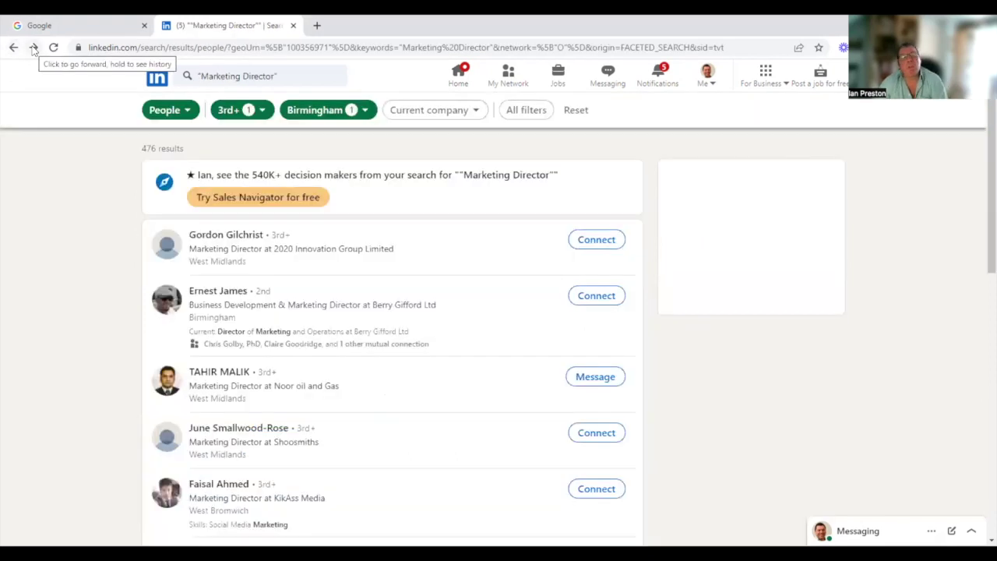
{"action": "left_click", "coordinate": [33, 48]}
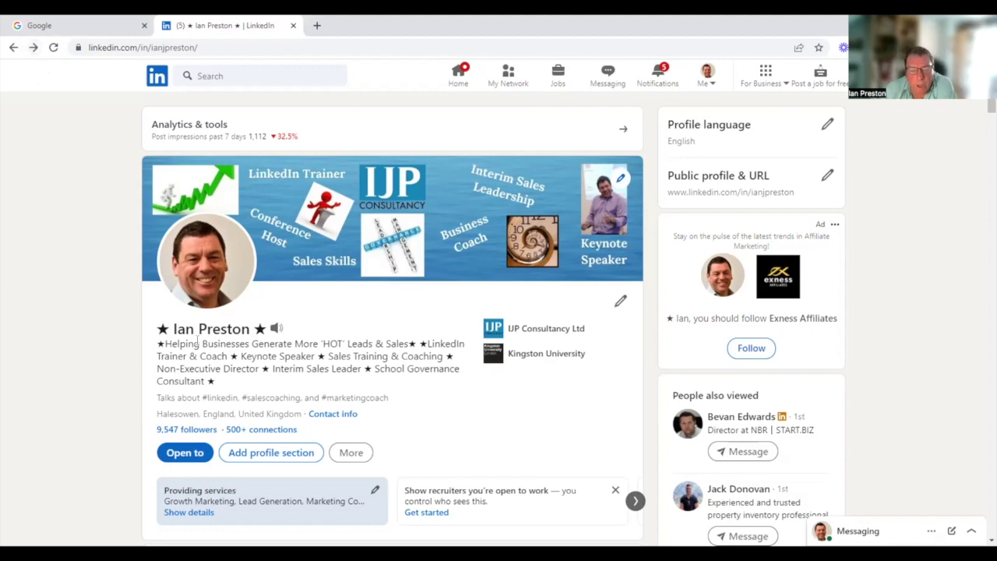
{"action": "scroll", "coordinate": [413, 403], "scroll_direction": "down", "scroll_amount": 10}
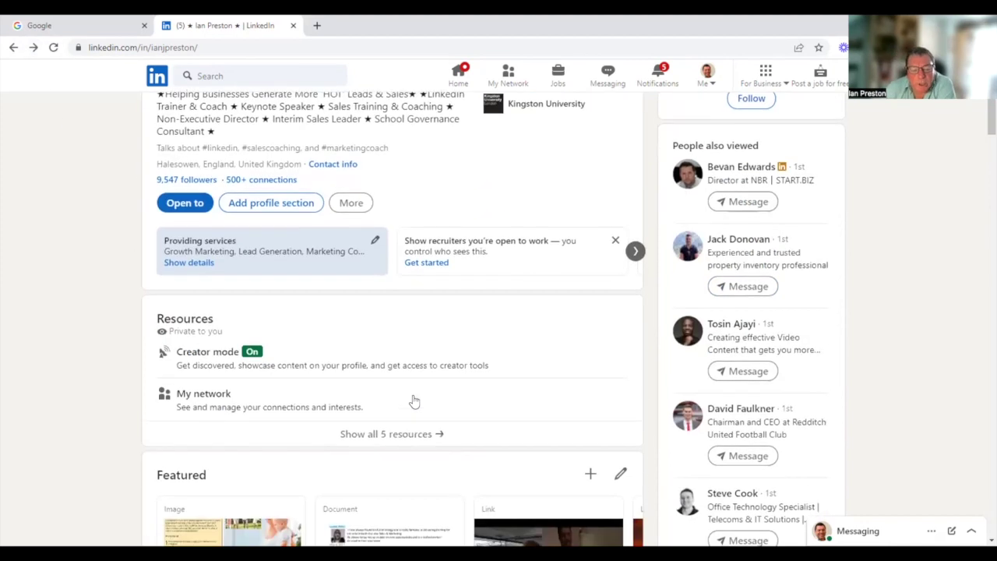
{"action": "scroll", "coordinate": [414, 401], "scroll_direction": "down", "scroll_amount": 1}
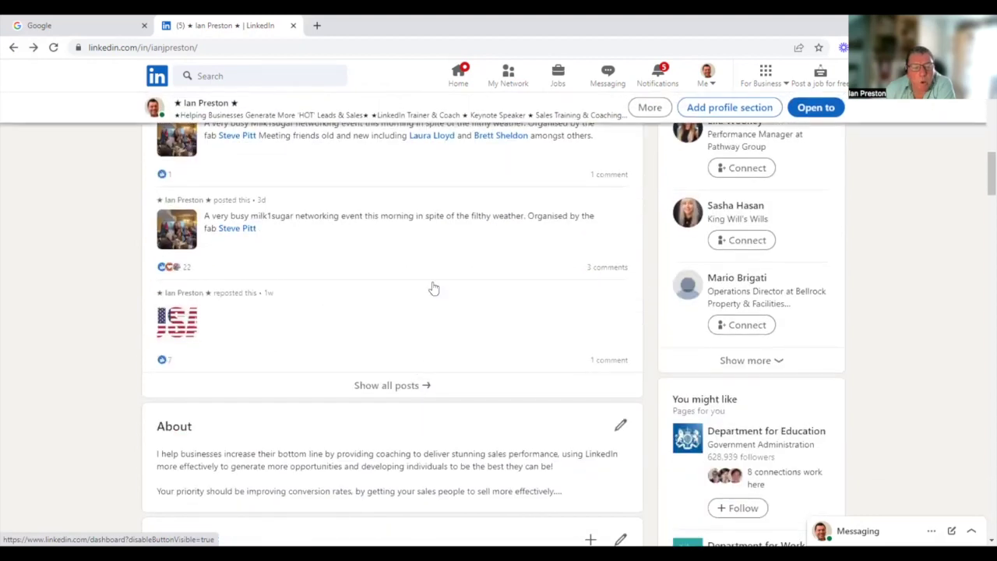
{"action": "left_click", "coordinate": [400, 386]}
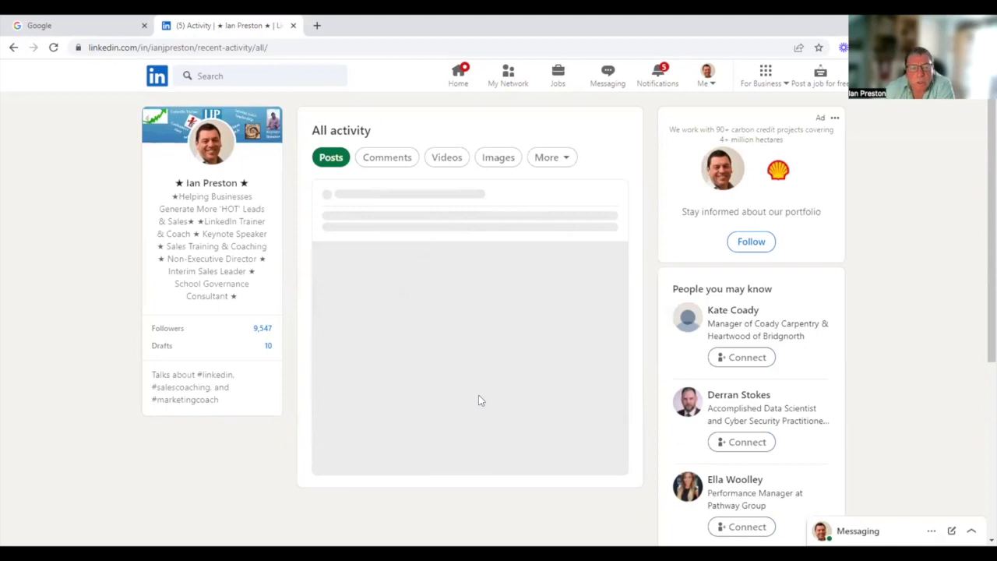
{"action": "scroll", "coordinate": [481, 397], "scroll_direction": "down", "scroll_amount": 5}
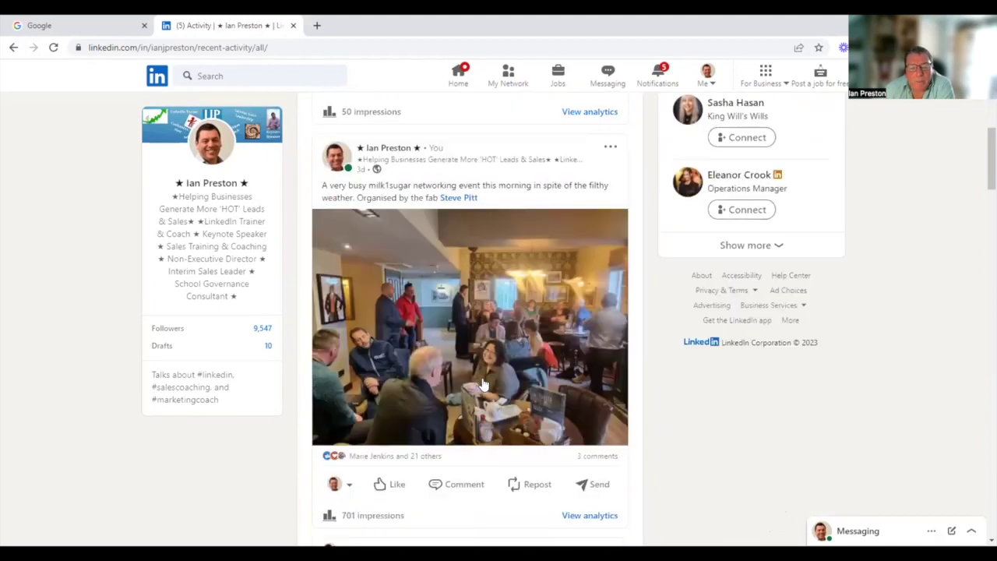
{"action": "scroll", "coordinate": [483, 383], "scroll_direction": "down", "scroll_amount": 10}
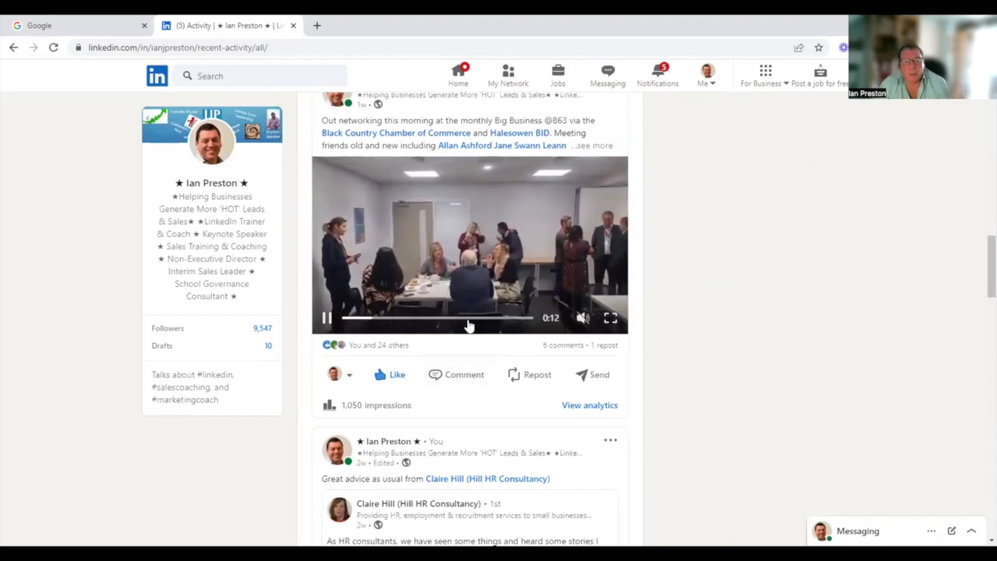
{"action": "scroll", "coordinate": [468, 326], "scroll_direction": "up", "scroll_amount": 2}
{"action": "scroll", "coordinate": [468, 326], "scroll_direction": "down", "scroll_amount": 2}
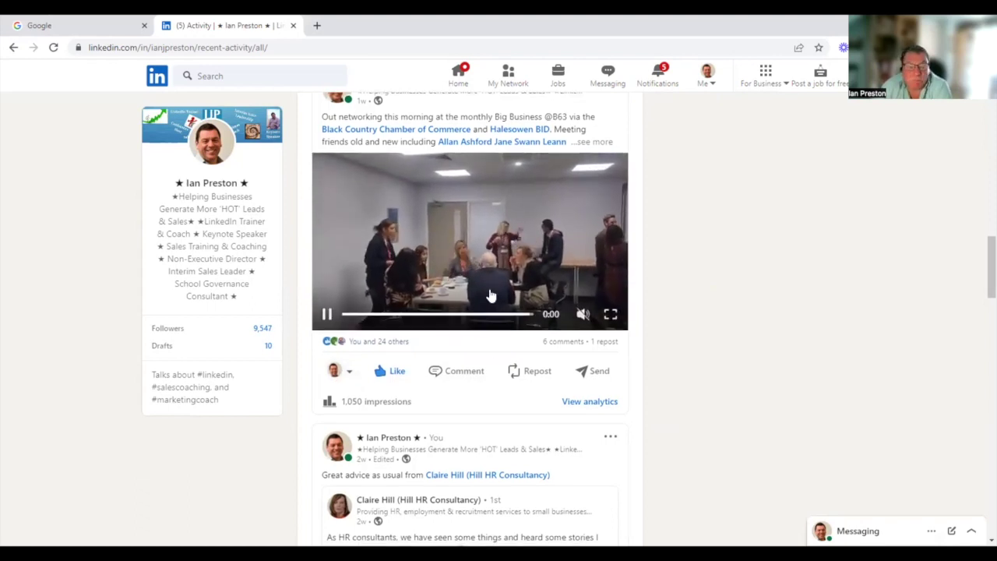
Look through the older posts to the LinkedIn Masterclass recommendation and expand its full text.
{"action": "scroll", "coordinate": [491, 293], "scroll_direction": "down", "scroll_amount": 5}
{"action": "scroll", "coordinate": [491, 295], "scroll_direction": "down", "scroll_amount": 7}
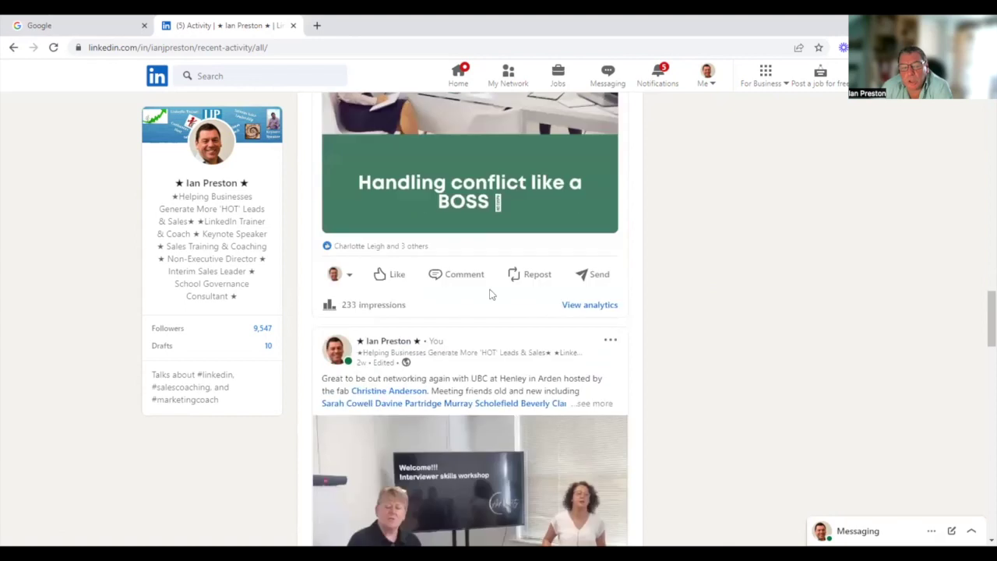
{"action": "scroll", "coordinate": [491, 294], "scroll_direction": "down", "scroll_amount": 7}
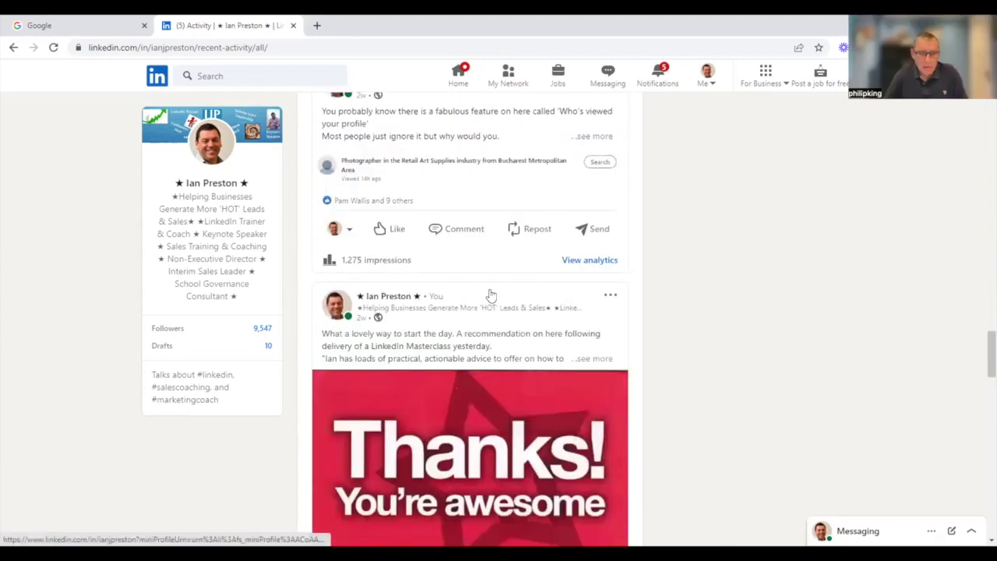
{"action": "scroll", "coordinate": [491, 295], "scroll_direction": "down", "scroll_amount": 1}
{"action": "scroll", "coordinate": [491, 295], "scroll_direction": "down", "scroll_amount": 2}
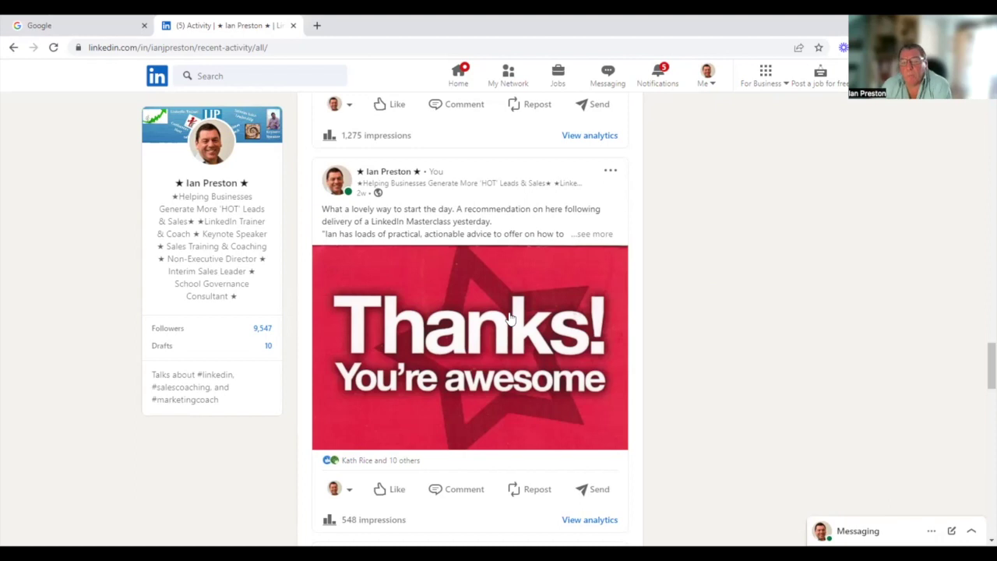
{"action": "left_click", "coordinate": [592, 233]}
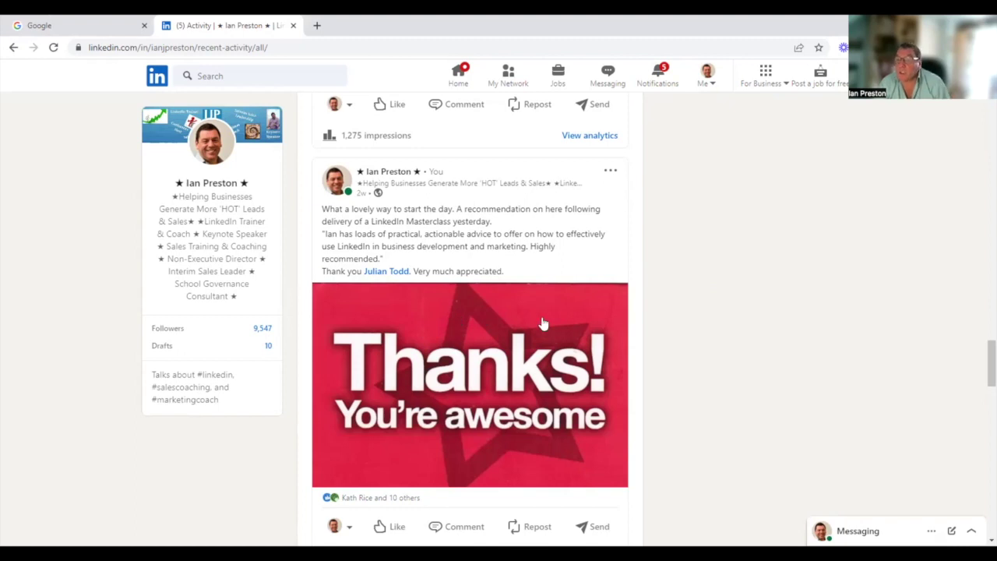
{"action": "scroll", "coordinate": [543, 323], "scroll_direction": "down", "scroll_amount": 2}
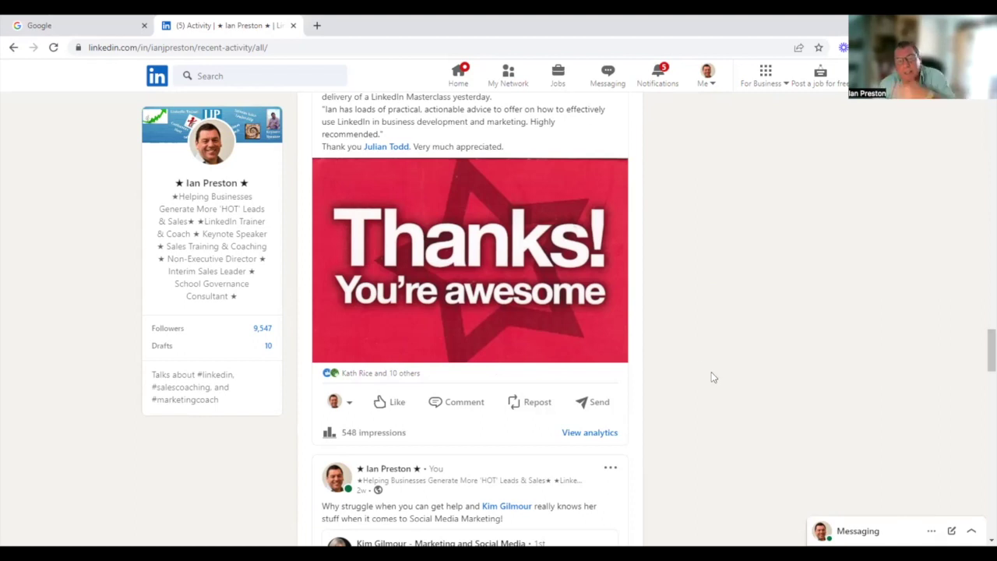
Switch the activity list from posts to Articles and look through the published article titles.
{"action": "scroll", "coordinate": [673, 362], "scroll_direction": "up", "scroll_amount": 10}
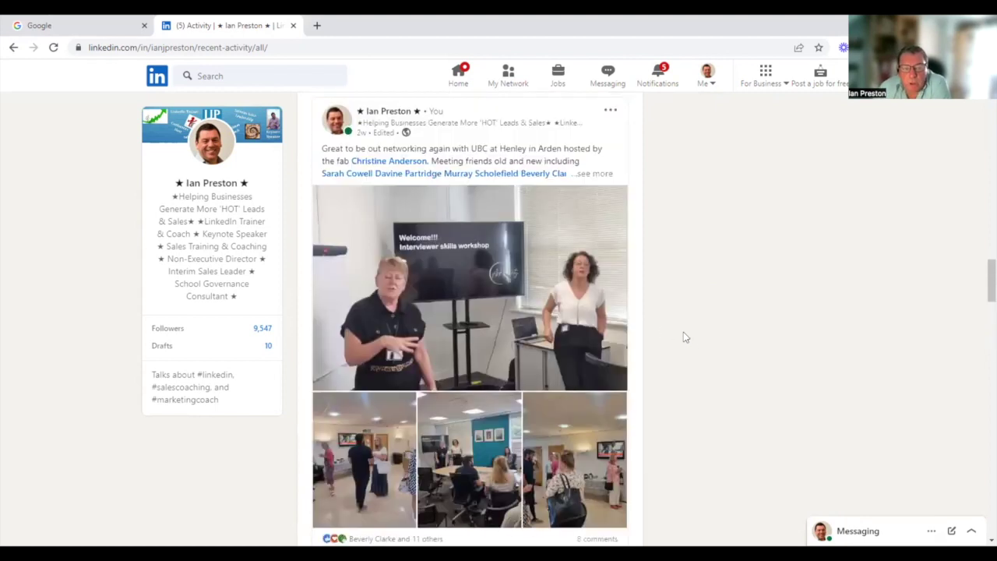
{"action": "scroll", "coordinate": [693, 345], "scroll_direction": "up", "scroll_amount": 8}
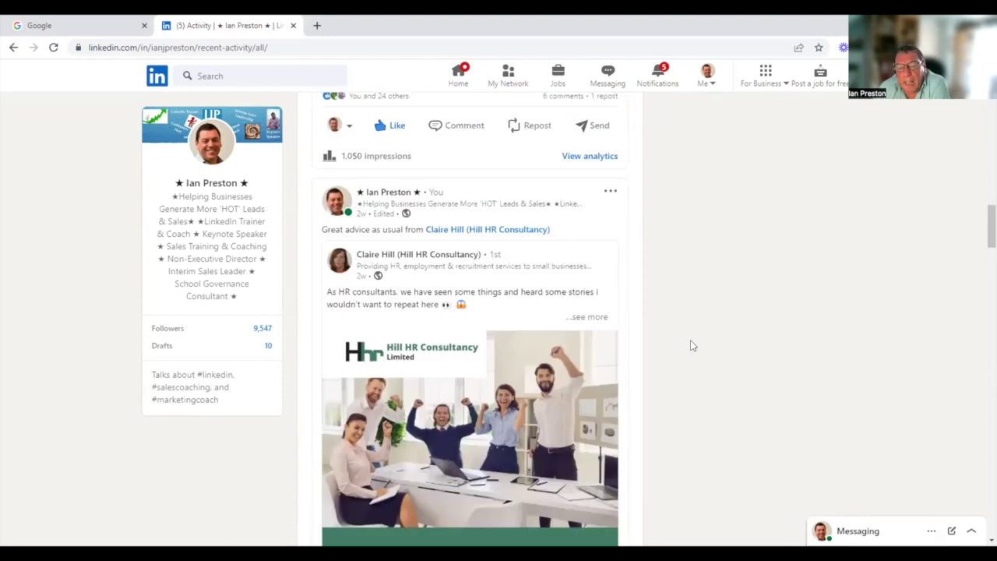
{"action": "scroll", "coordinate": [709, 342], "scroll_direction": "up", "scroll_amount": 15}
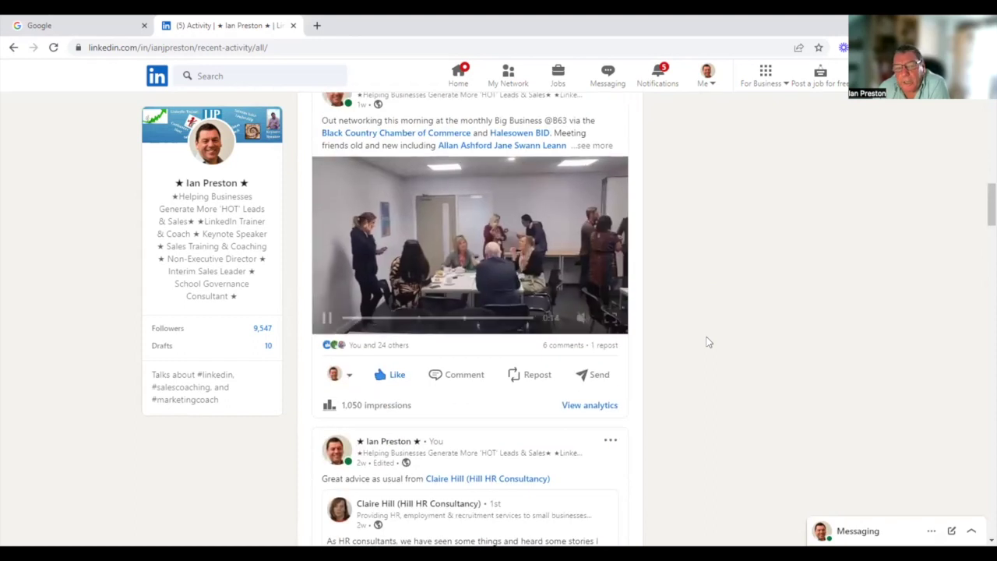
{"action": "scroll", "coordinate": [708, 343], "scroll_direction": "up", "scroll_amount": 4}
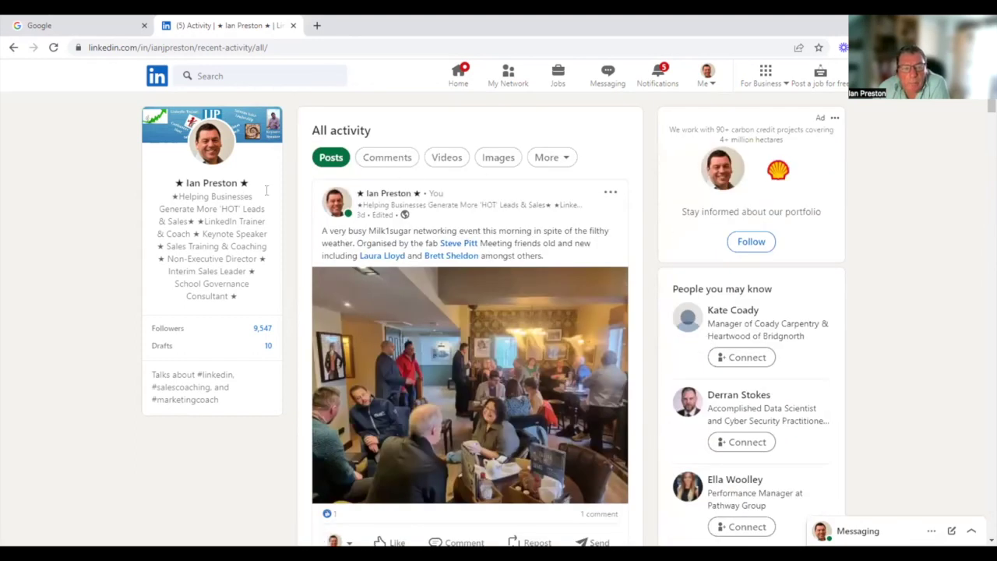
{"action": "left_click", "coordinate": [564, 158]}
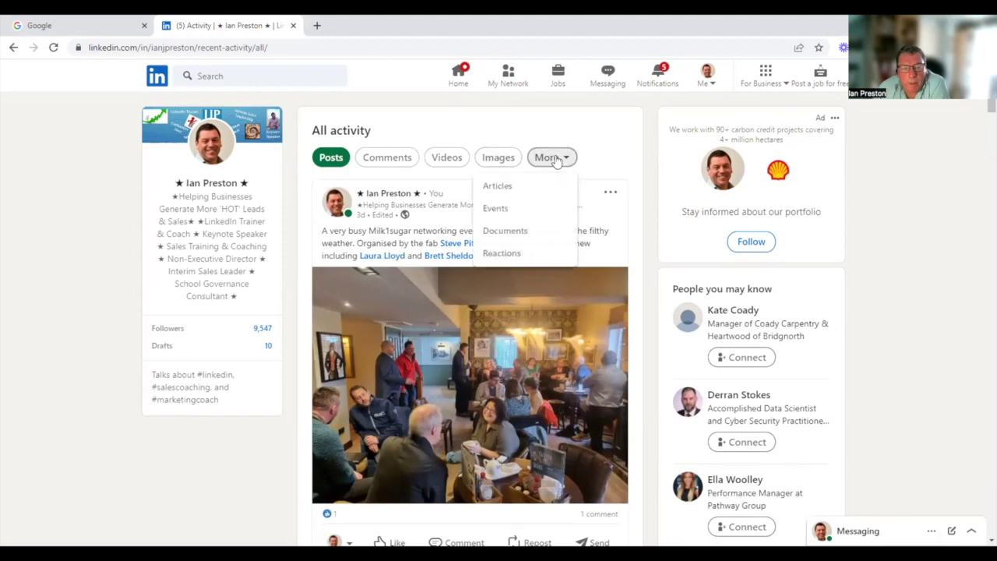
{"action": "left_click", "coordinate": [508, 188]}
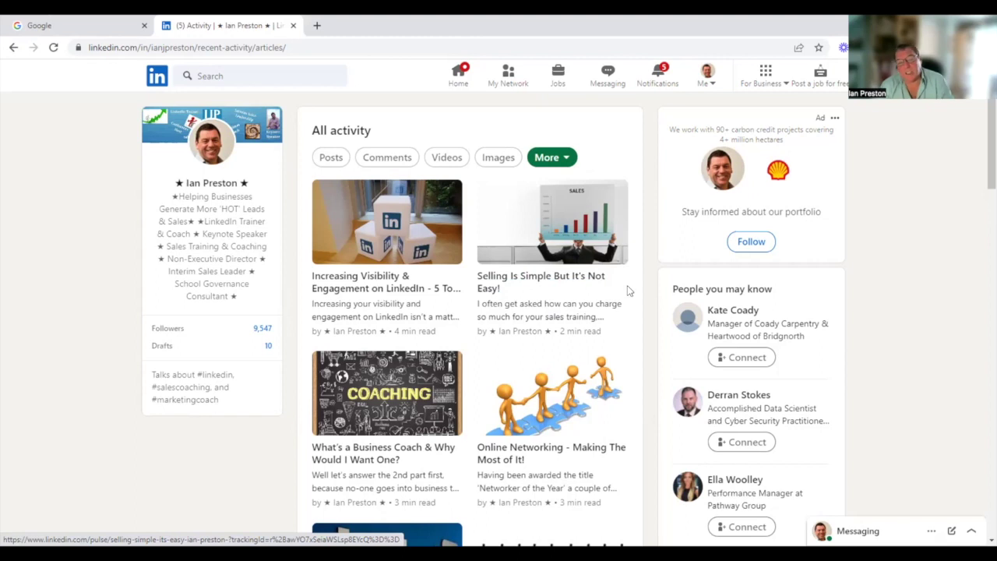
{"action": "scroll", "coordinate": [615, 312], "scroll_direction": "down", "scroll_amount": 2}
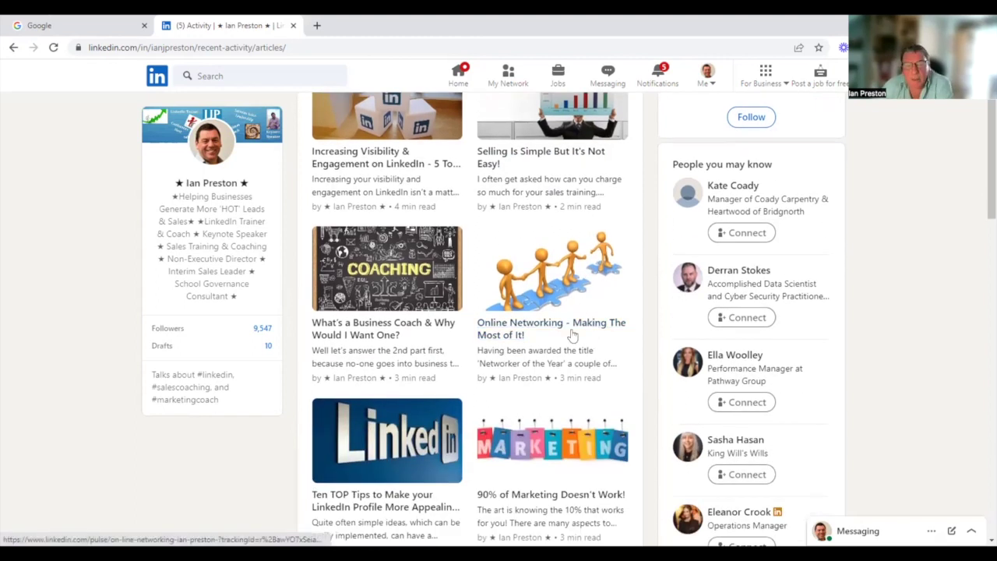
{"action": "scroll", "coordinate": [436, 312], "scroll_direction": "down", "scroll_amount": 4}
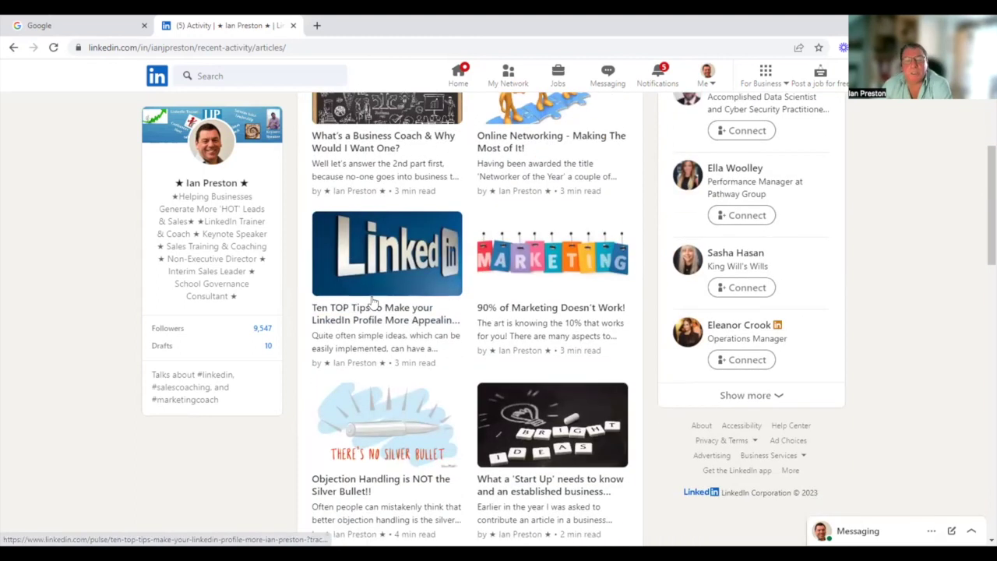
{"action": "scroll", "coordinate": [504, 312], "scroll_direction": "down", "scroll_amount": 1}
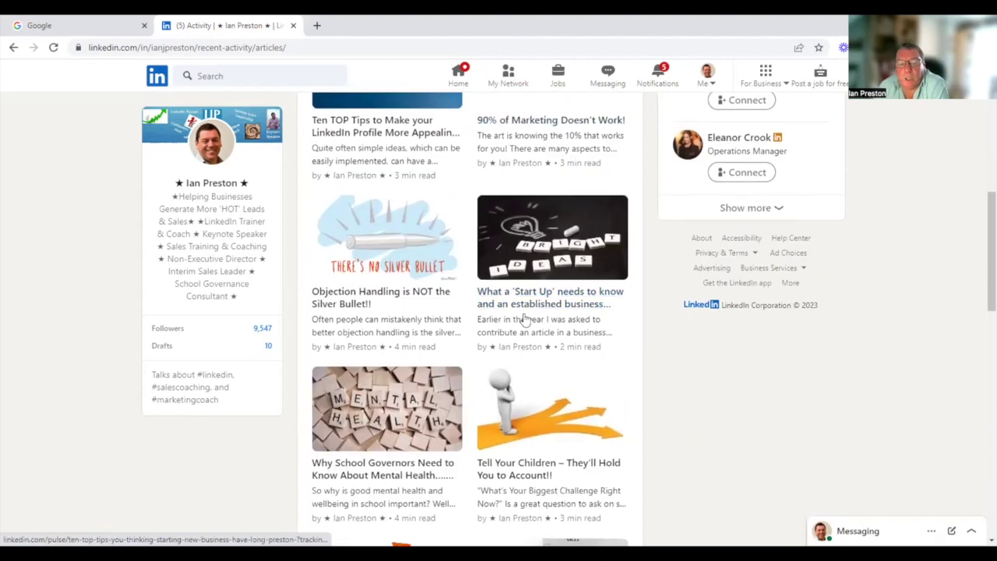
Look over more of the published articles and return to the newest ones at the start of the list.
{"action": "scroll", "coordinate": [524, 319], "scroll_direction": "down", "scroll_amount": 2}
{"action": "scroll", "coordinate": [525, 320], "scroll_direction": "up", "scroll_amount": 7}
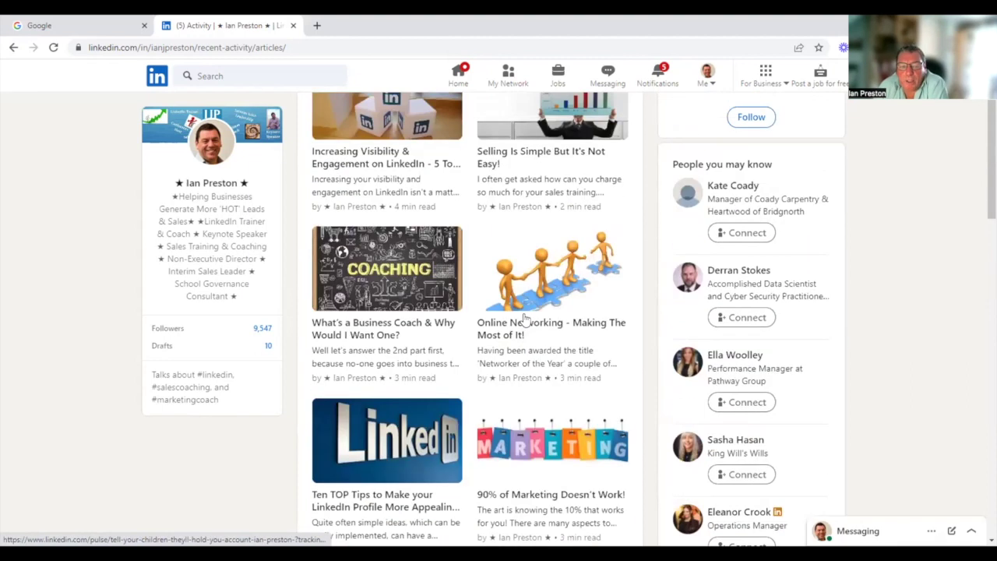
{"action": "scroll", "coordinate": [524, 320], "scroll_direction": "up", "scroll_amount": 2}
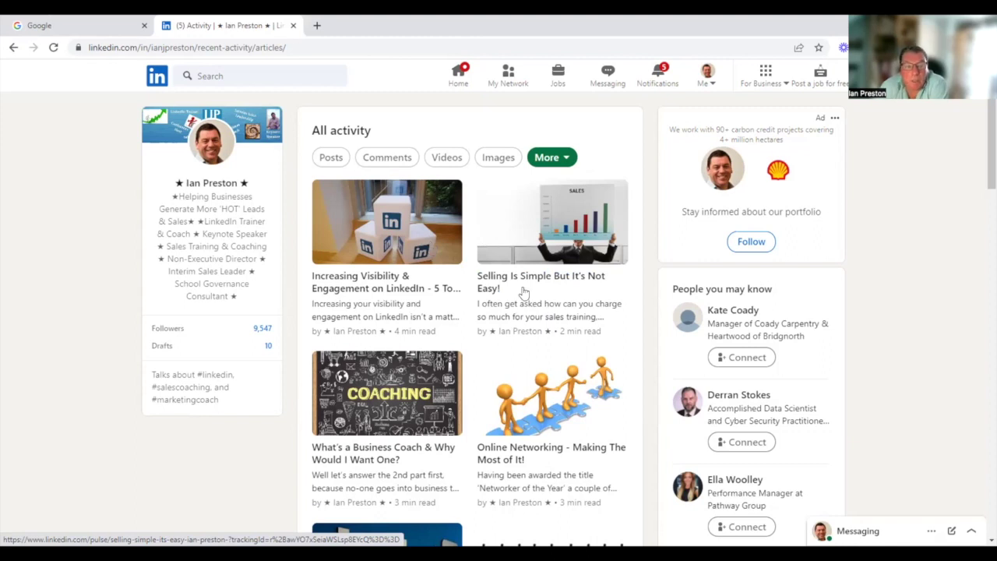
{"action": "scroll", "coordinate": [510, 319], "scroll_direction": "down", "scroll_amount": 3}
{"action": "scroll", "coordinate": [468, 112], "scroll_direction": "up", "scroll_amount": 3}
Start writing a new article from the home feed, publishing as the personal profile rather than IJP Consultancy Ltd.
{"action": "left_click", "coordinate": [459, 83]}
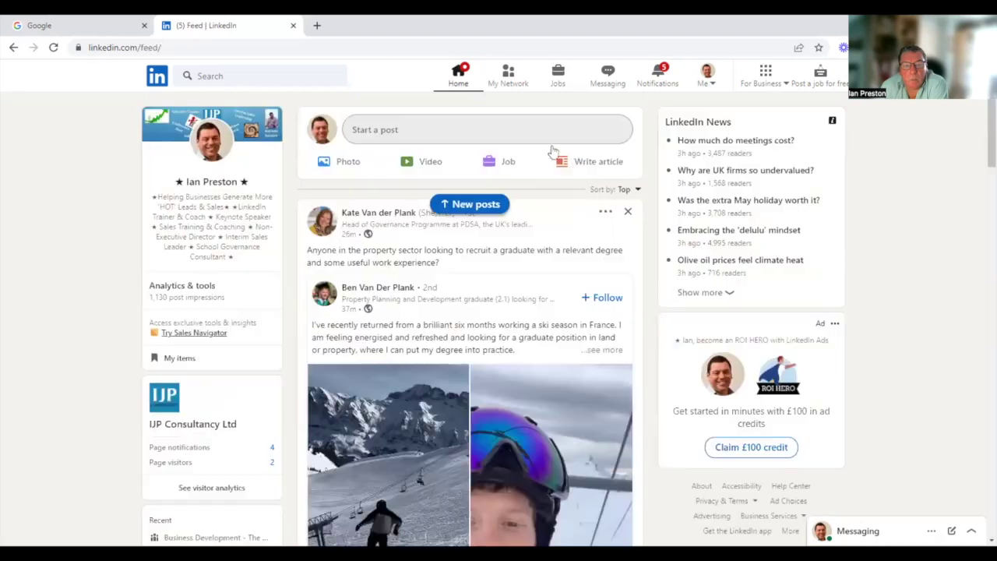
{"action": "left_click", "coordinate": [586, 162]}
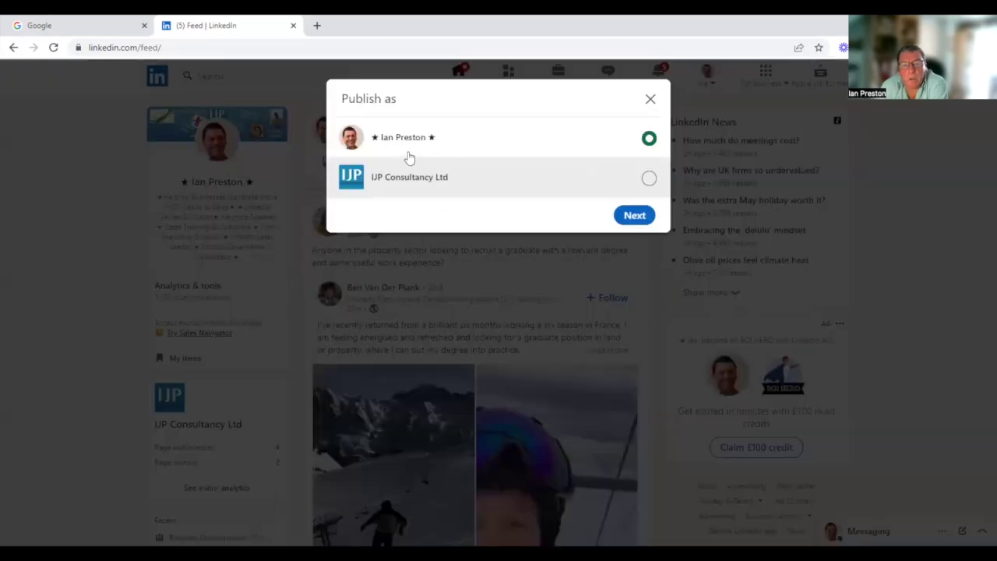
{"action": "left_click", "coordinate": [626, 217]}
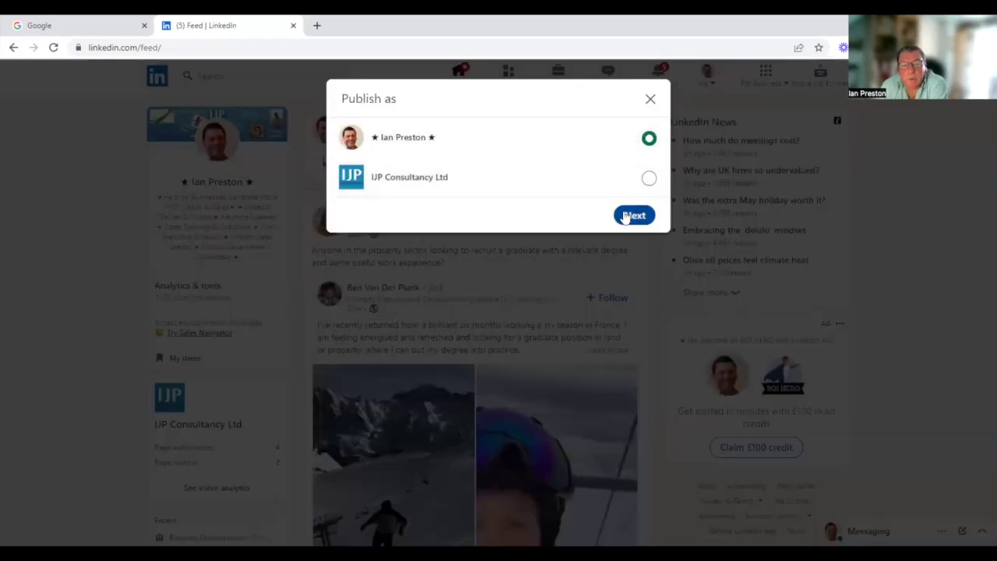
{"action": "left_click", "coordinate": [628, 217]}
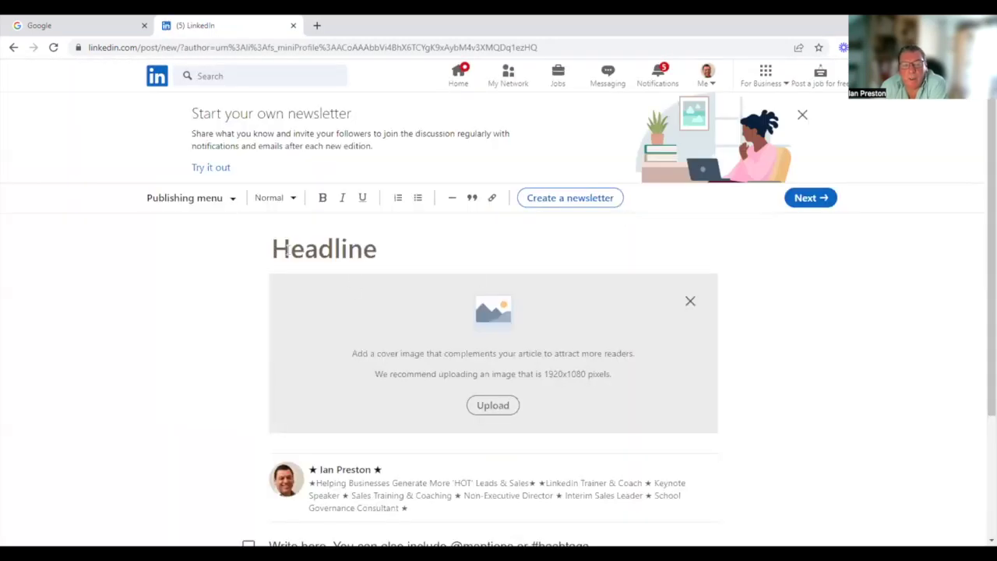
Examine the headline, cover image and body text areas of the blank article editor.
{"action": "left_click", "coordinate": [441, 245]}
{"action": "scroll", "coordinate": [403, 304], "scroll_direction": "down", "scroll_amount": 1}
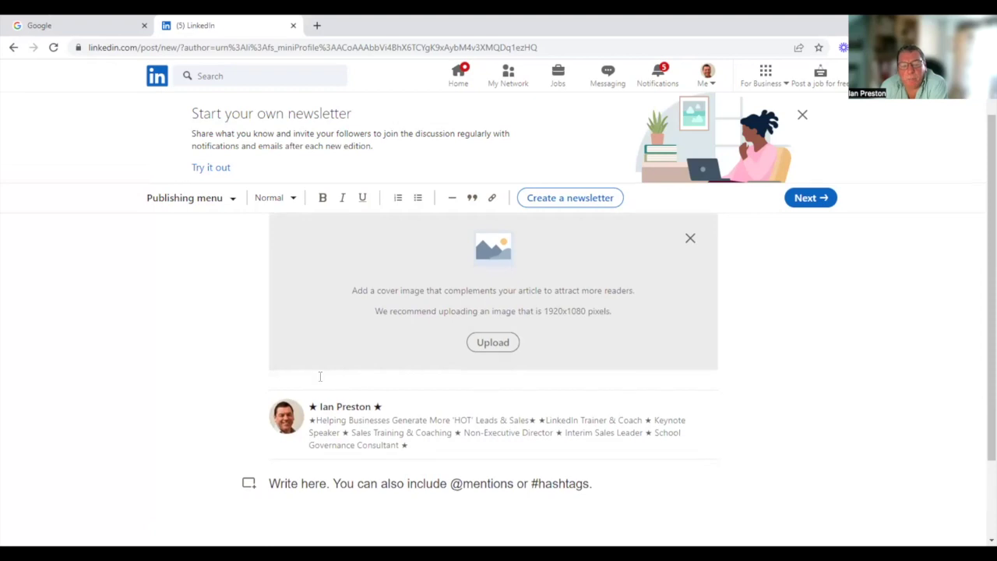
{"action": "scroll", "coordinate": [413, 362], "scroll_direction": "down", "scroll_amount": 2}
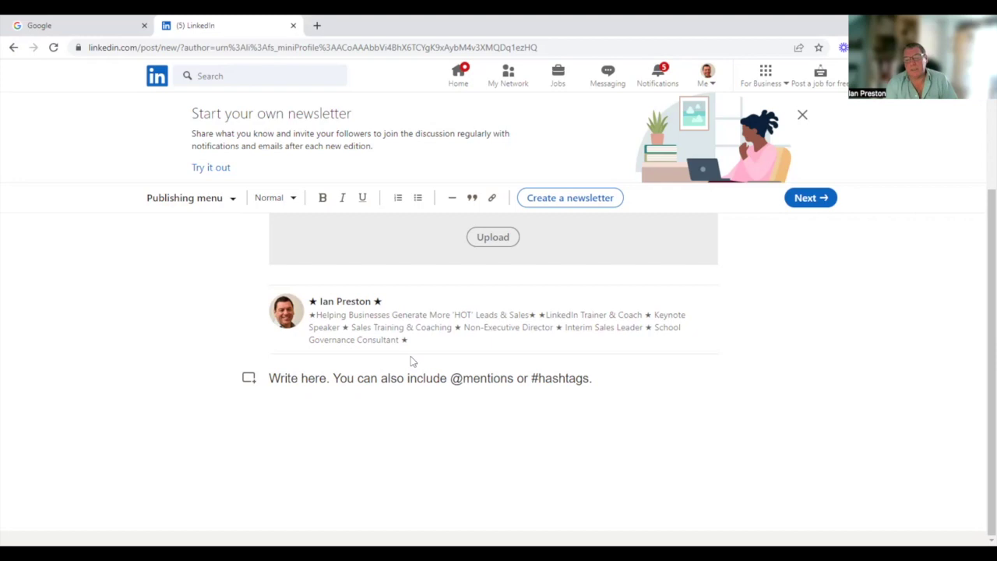
{"action": "scroll", "coordinate": [480, 410], "scroll_direction": "up", "scroll_amount": 2}
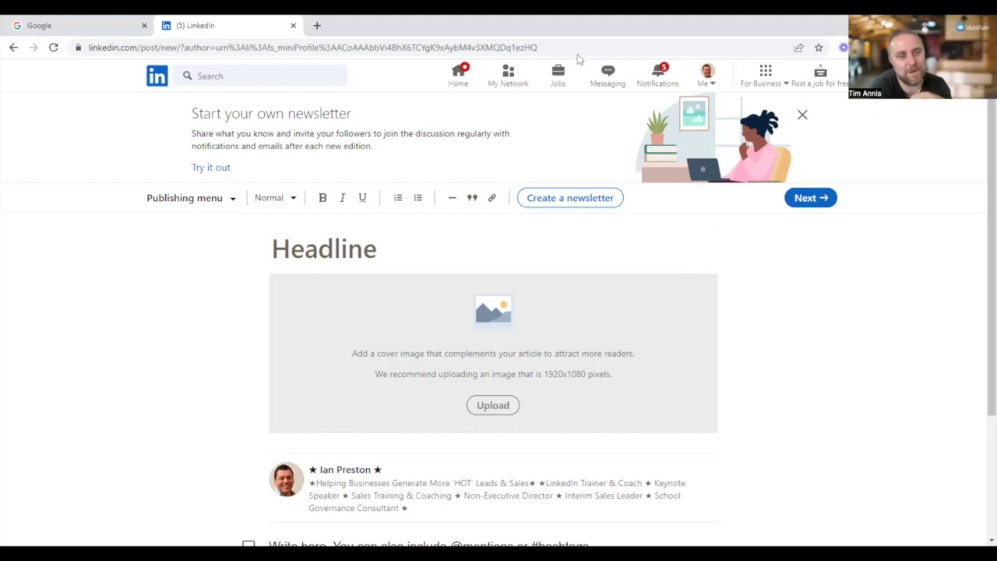
Leave the blank article and open the account's own profile.
{"action": "left_click", "coordinate": [705, 74]}
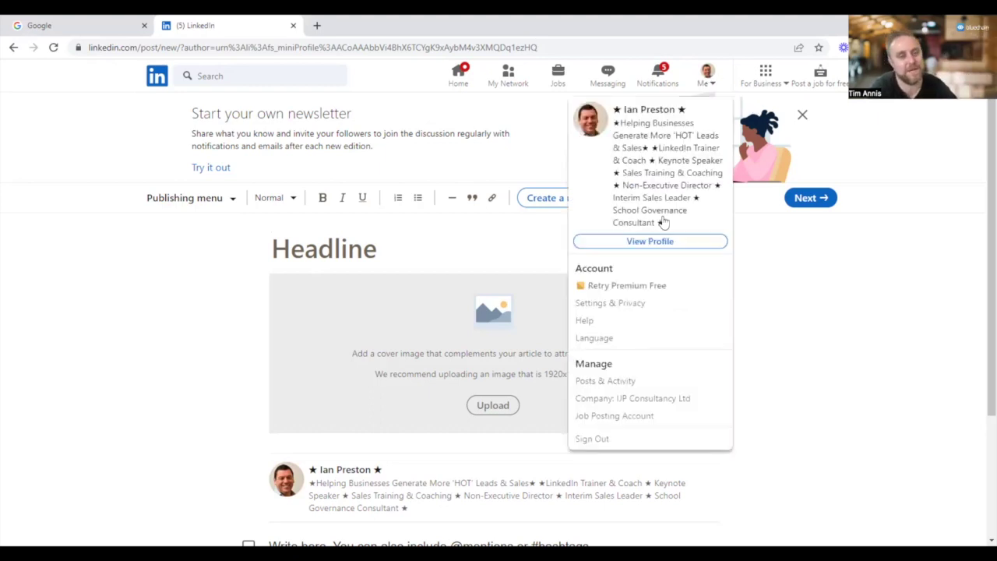
{"action": "left_click", "coordinate": [660, 244]}
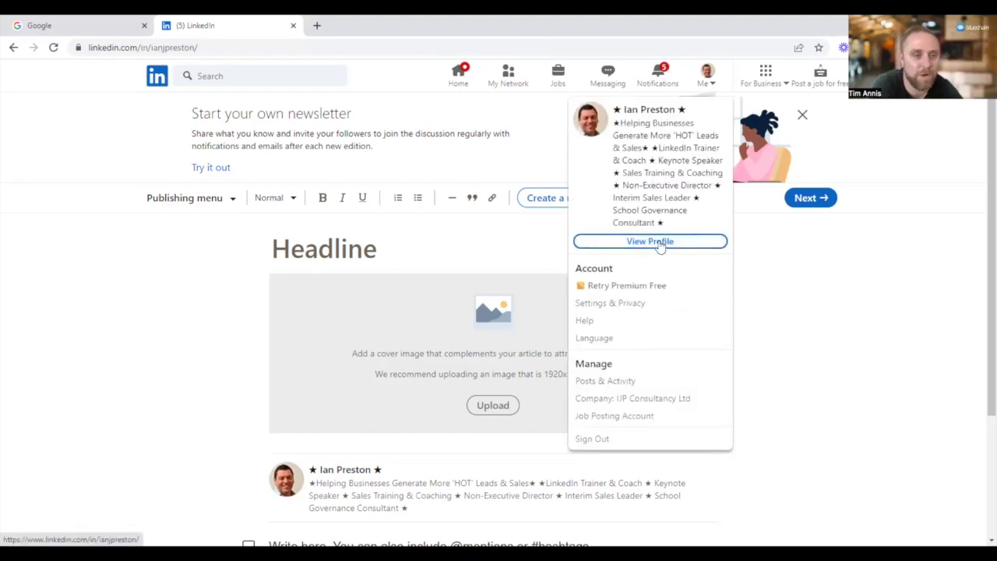